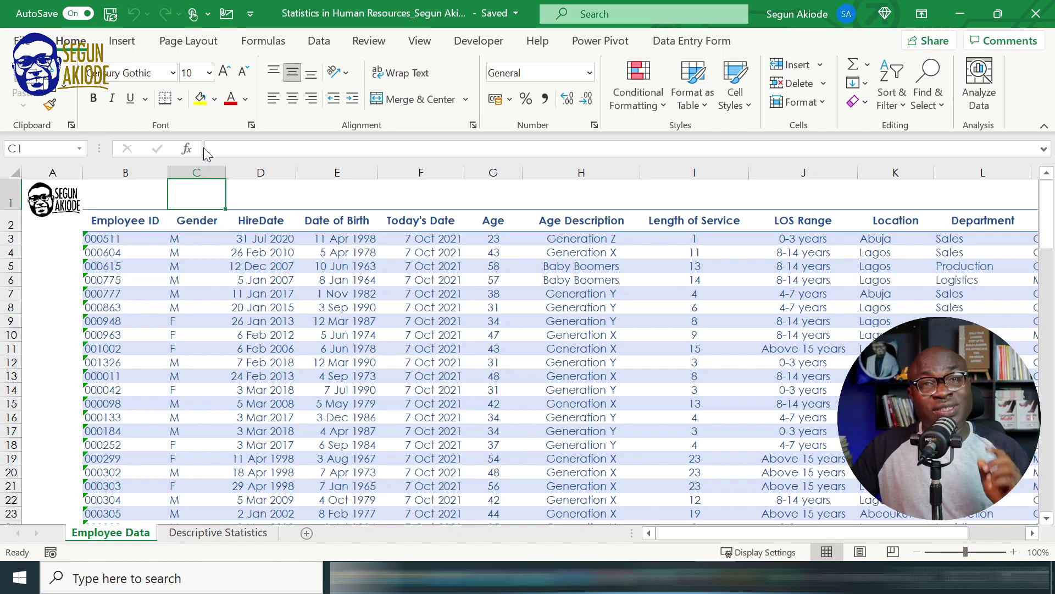
Enable the Analysis ToolPak in the Excel add-ins through the program options
left_click(314, 43)
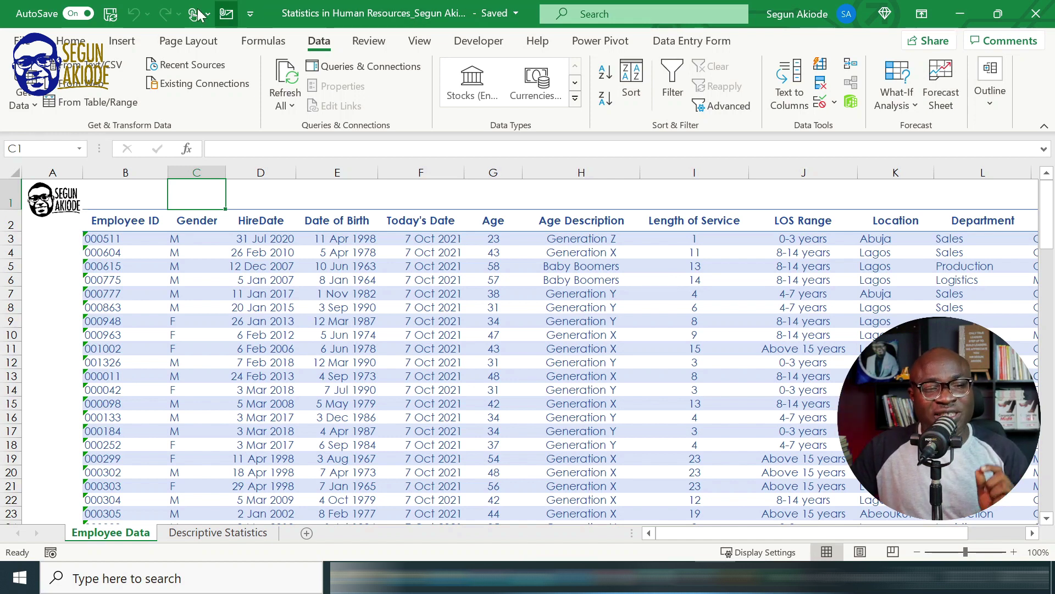
left_click(22, 41)
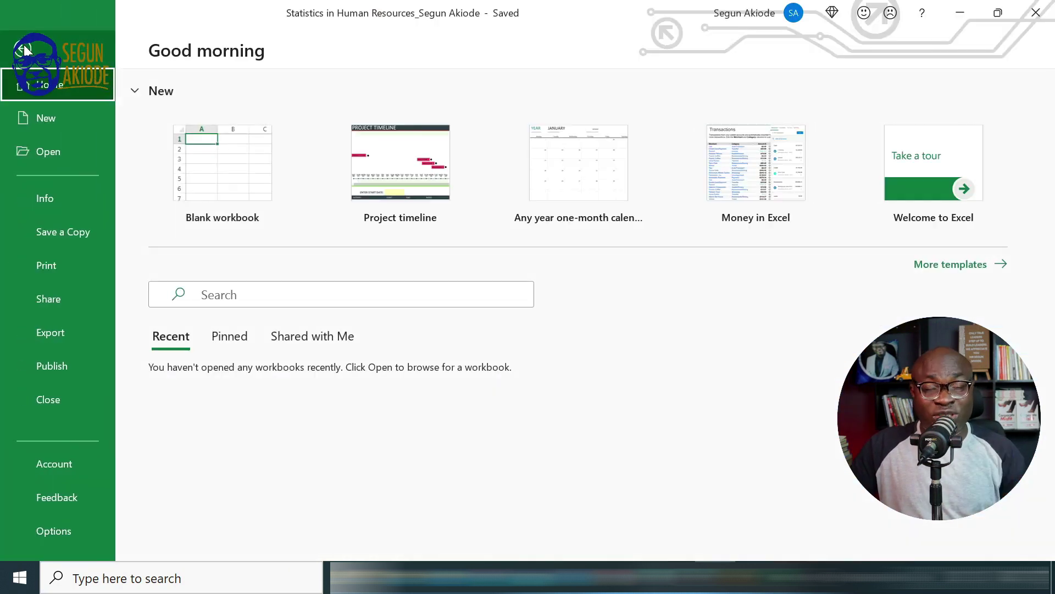
left_click(24, 45)
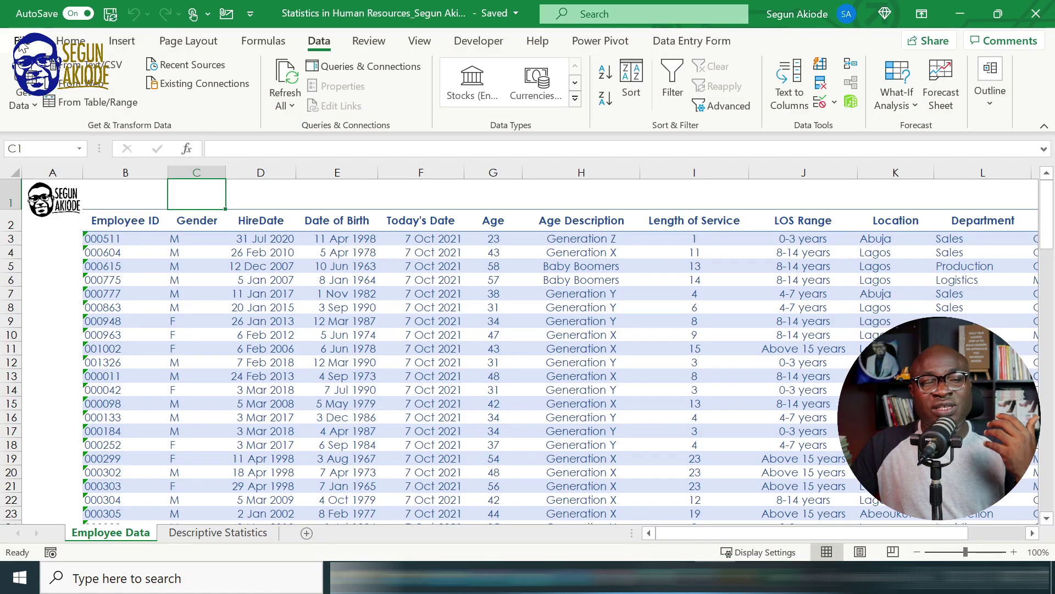
left_click(22, 46)
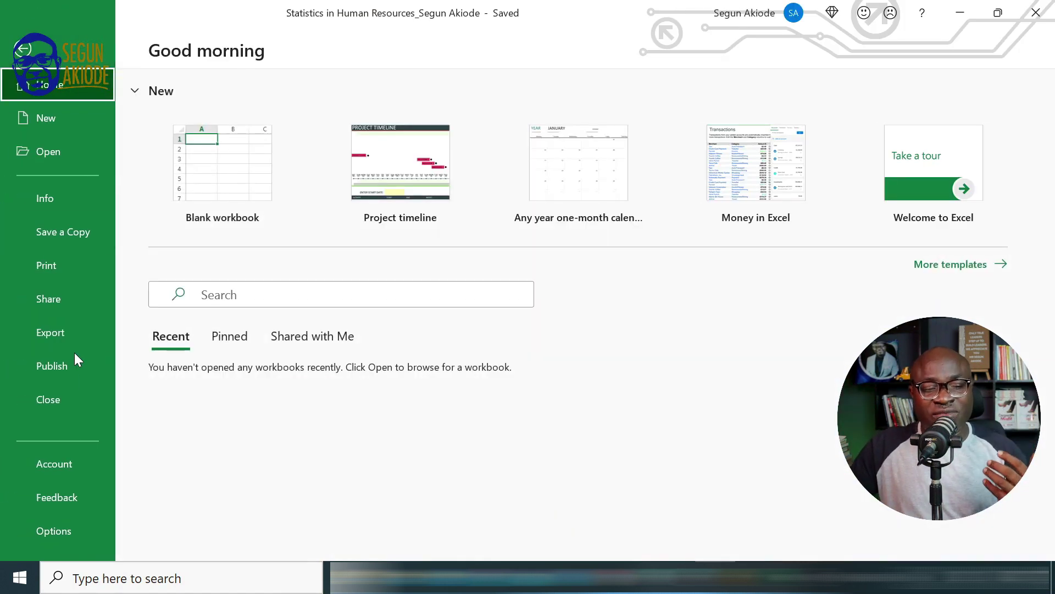
left_click(61, 531)
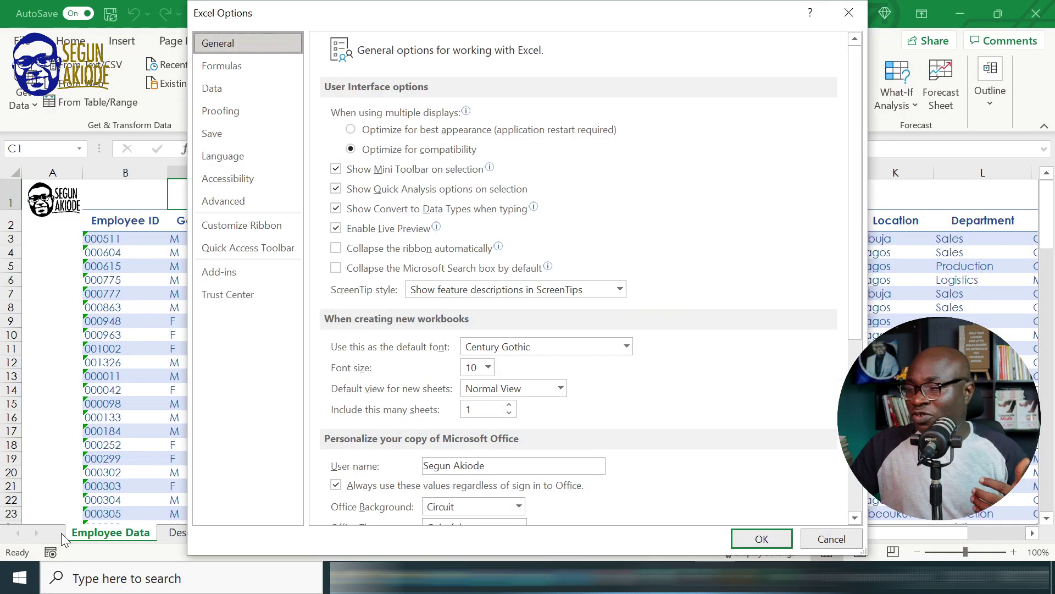
left_click(220, 276)
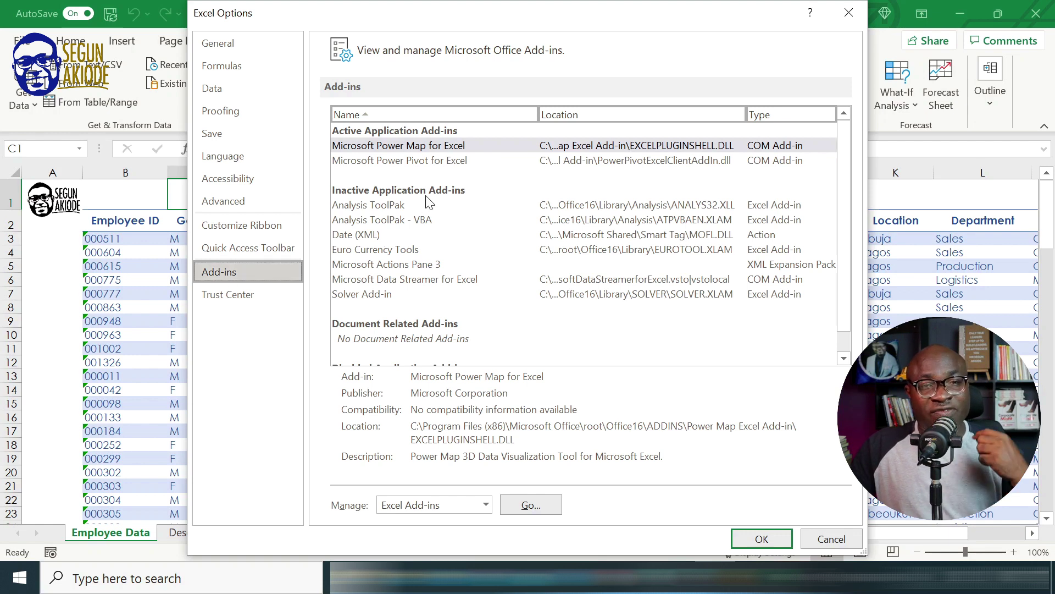
left_click(392, 209)
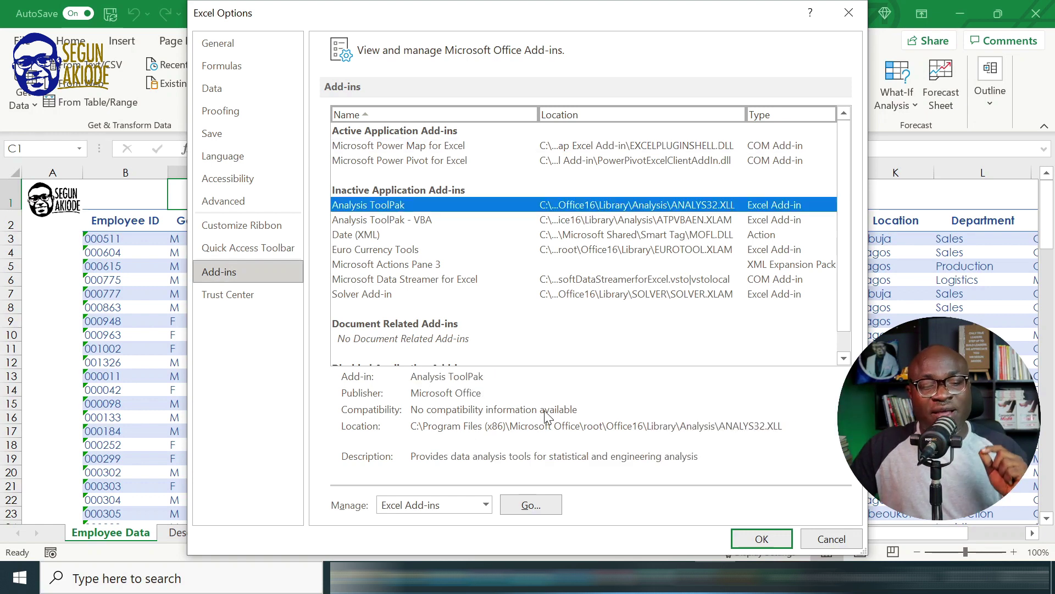
left_click(552, 506)
left_click_drag(551, 237, 517, 138)
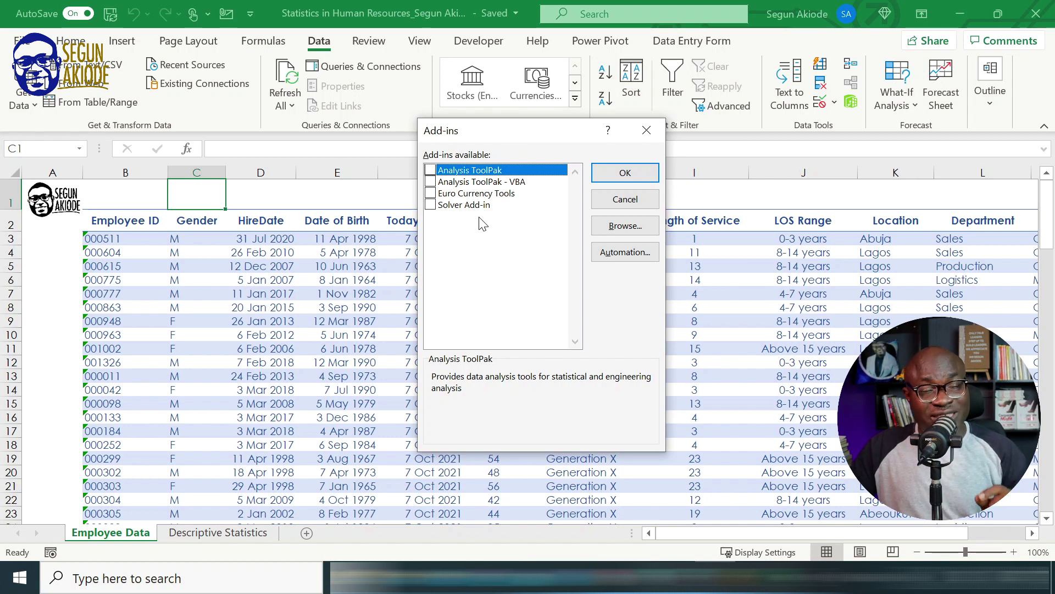
left_click(430, 170)
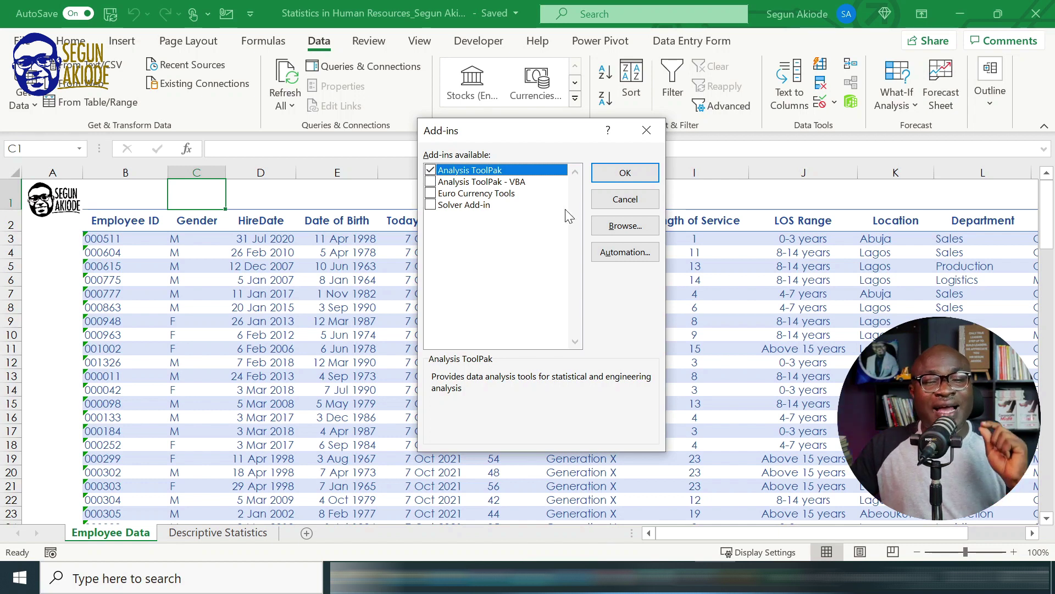
left_click(605, 176)
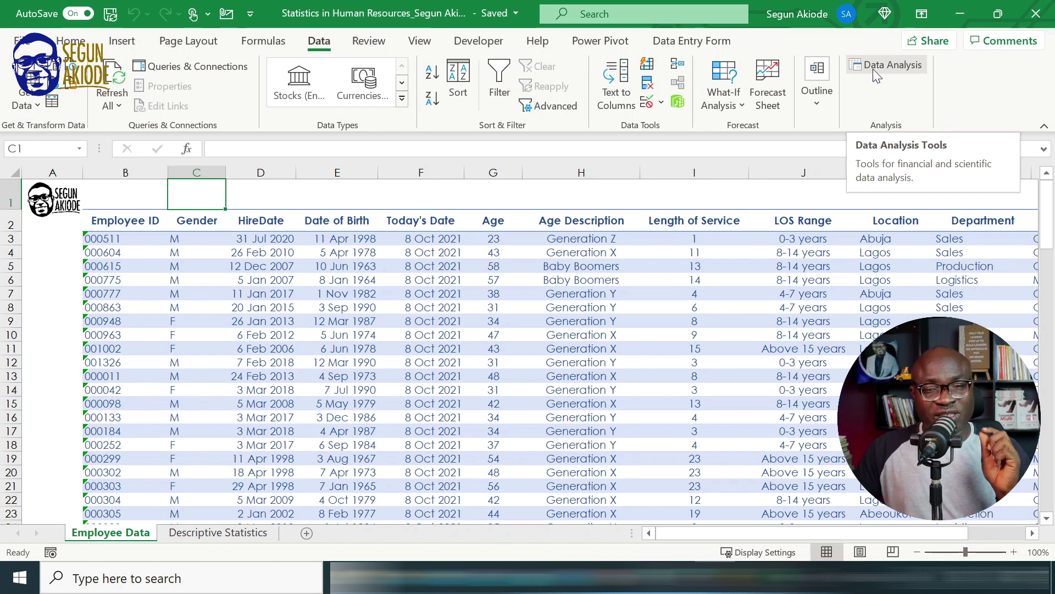
Look through the list of available Data Analysis tools
left_click(875, 70)
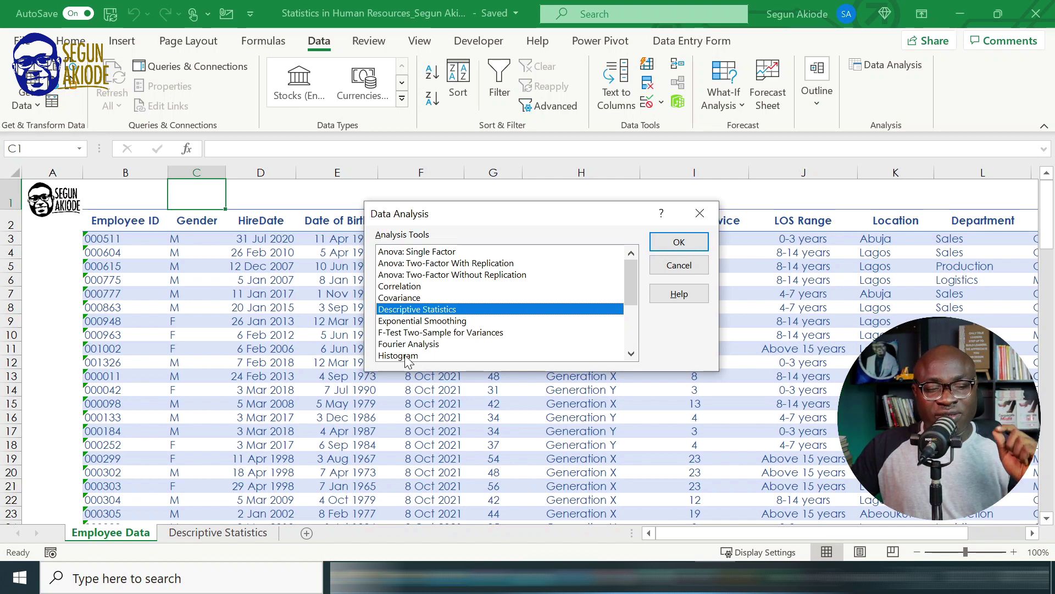
left_click_drag(628, 279, 627, 316)
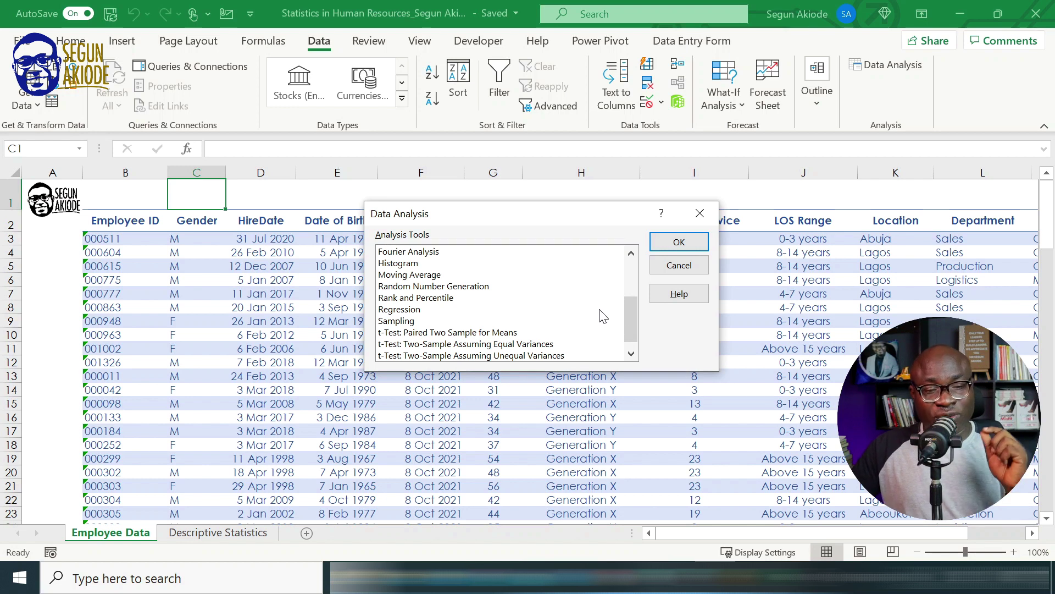
left_click_drag(630, 311, 634, 276)
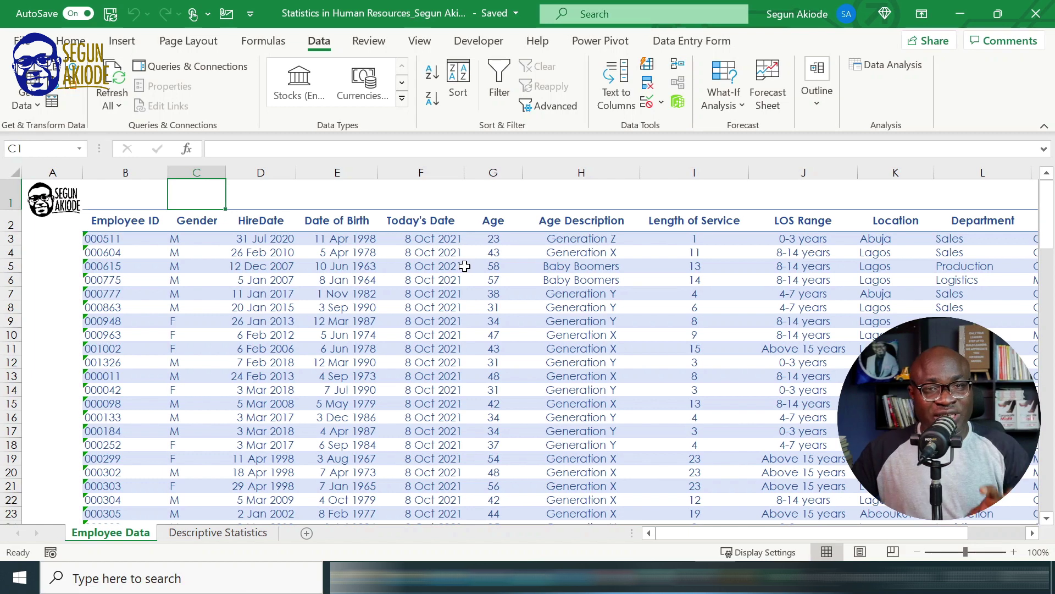
Examine the employee records and the formulas behind the Age and Length of Service columns
scroll(465, 266, "down", 6)
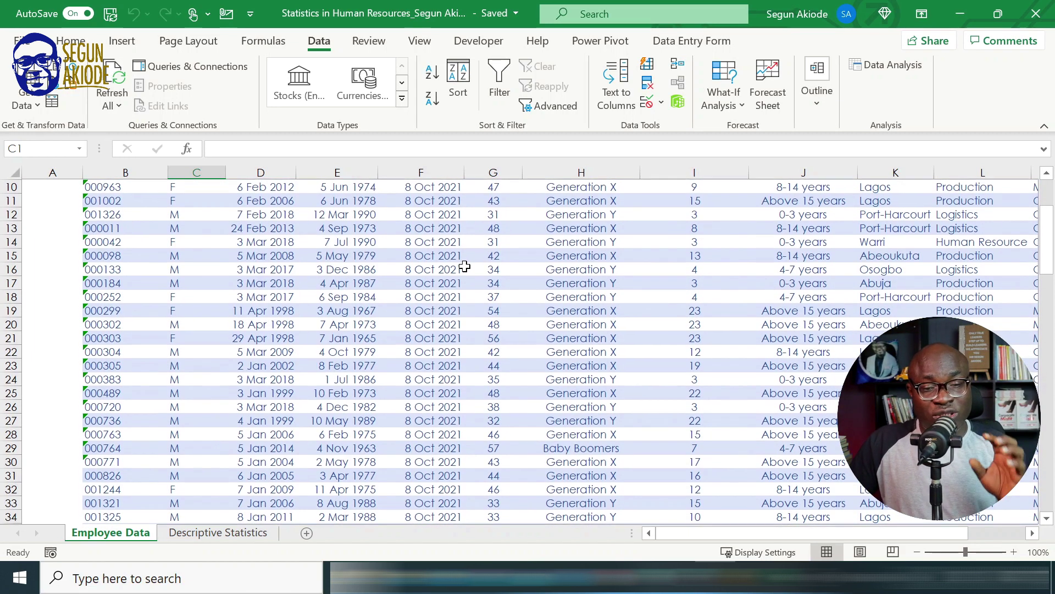
scroll(465, 266, "down", 9)
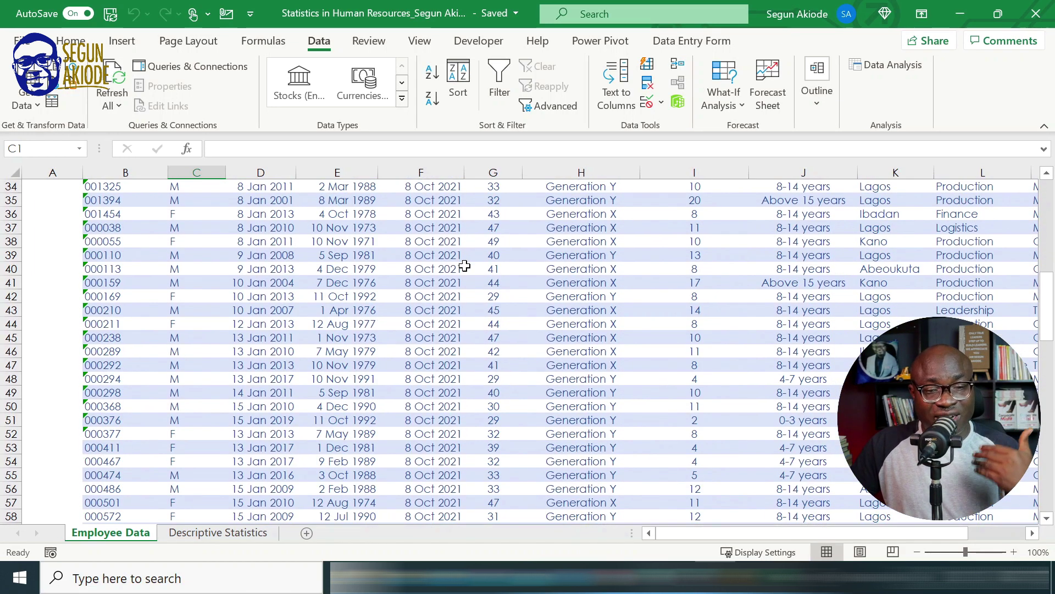
scroll(465, 266, "up", 15)
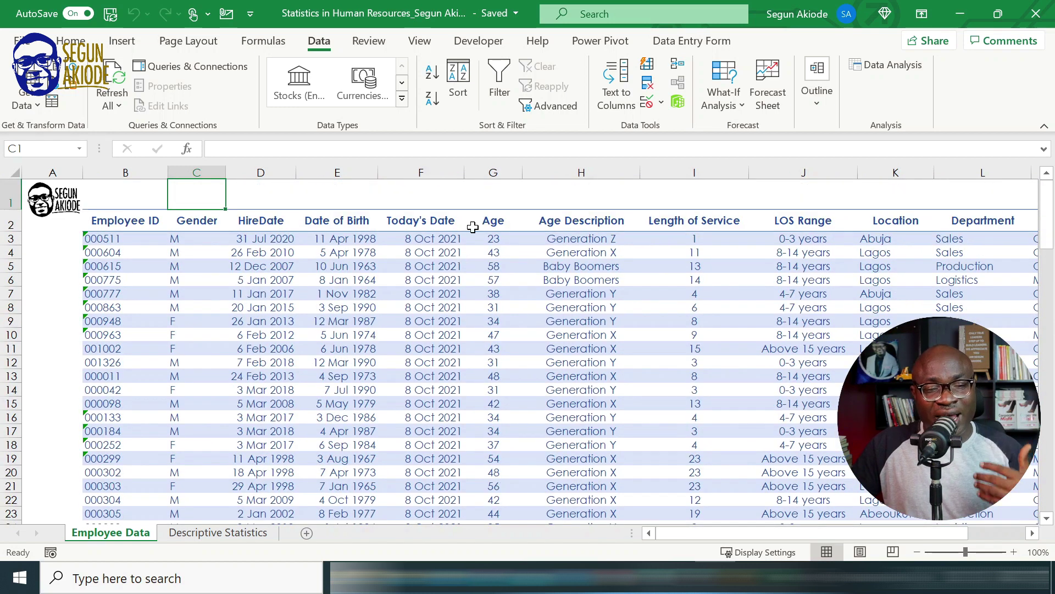
left_click(504, 201)
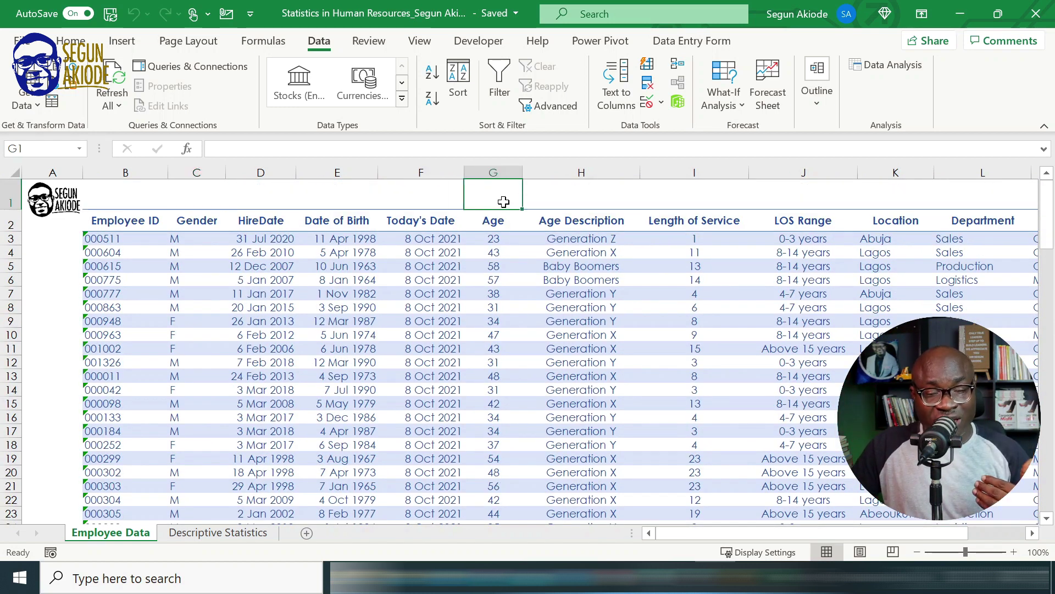
left_click(510, 239)
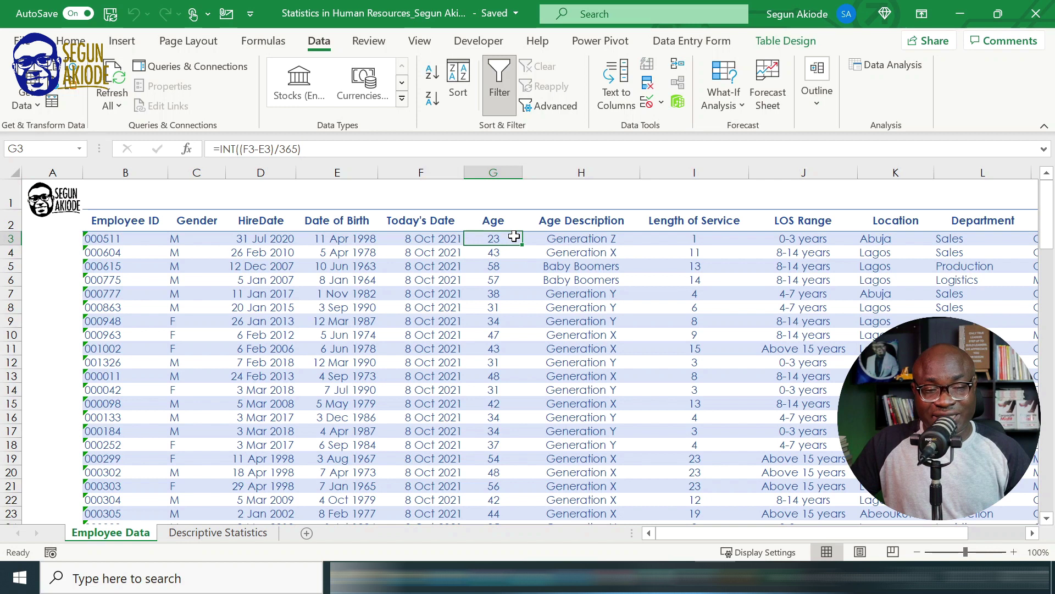
left_click(701, 238)
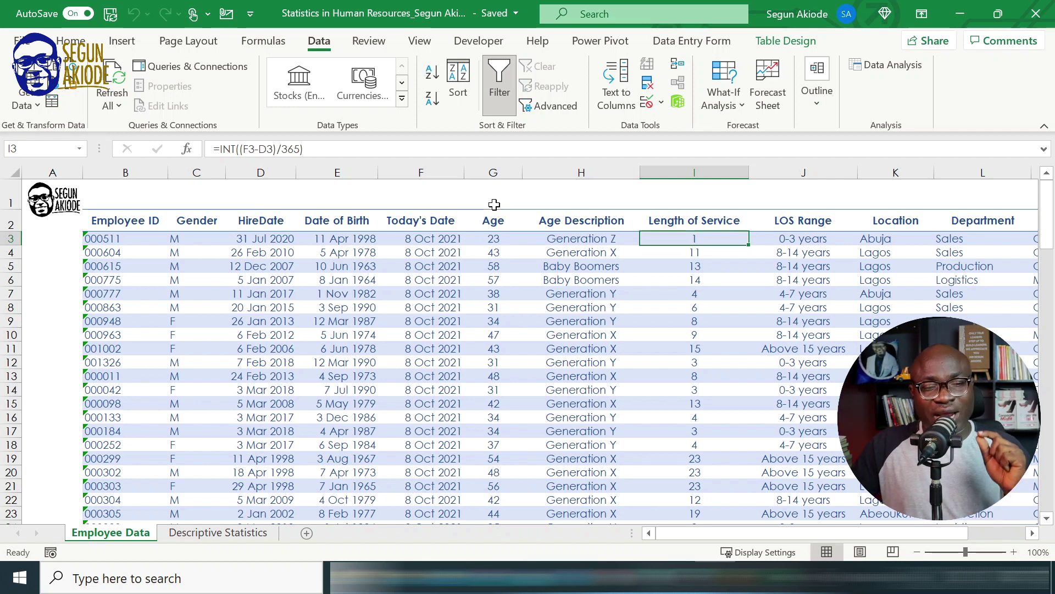
Copy the Age column with its header and paste it as values at G2 of the Descriptive Statistics sheet
left_click(502, 220)
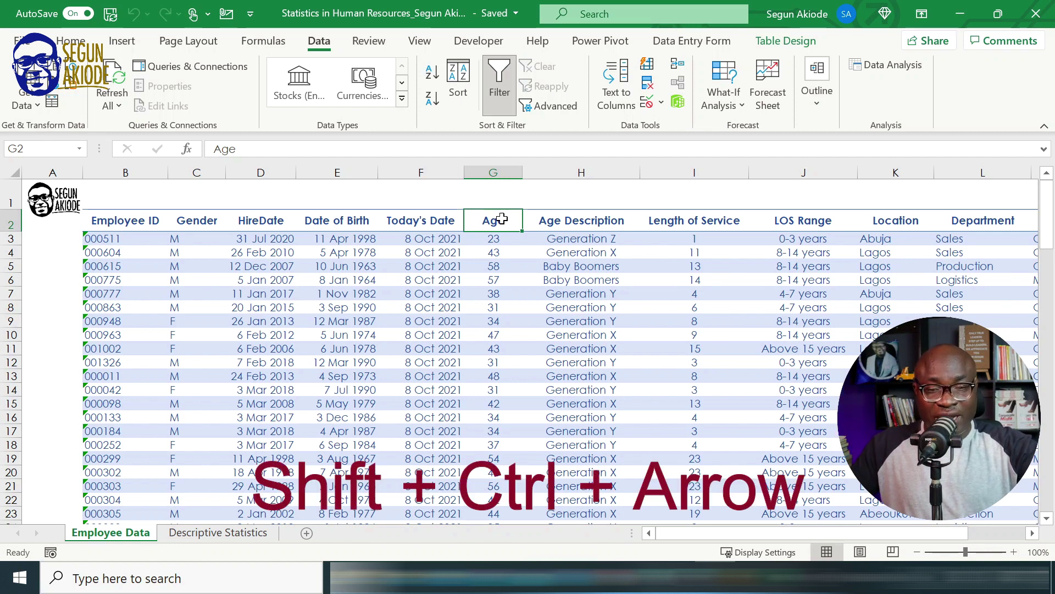
key("ctrl+shift+Down")
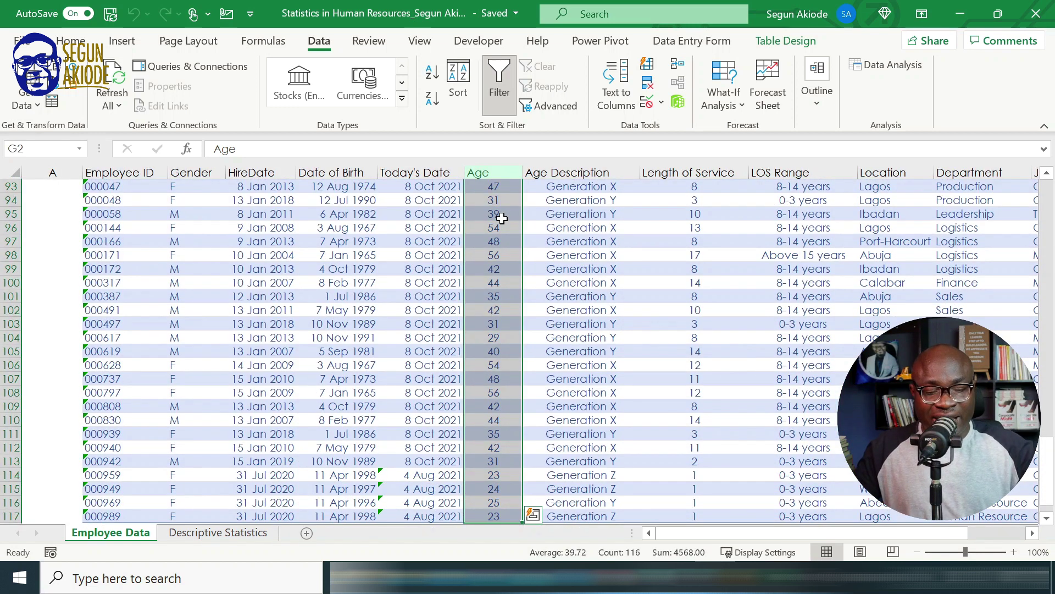
key("ctrl+c")
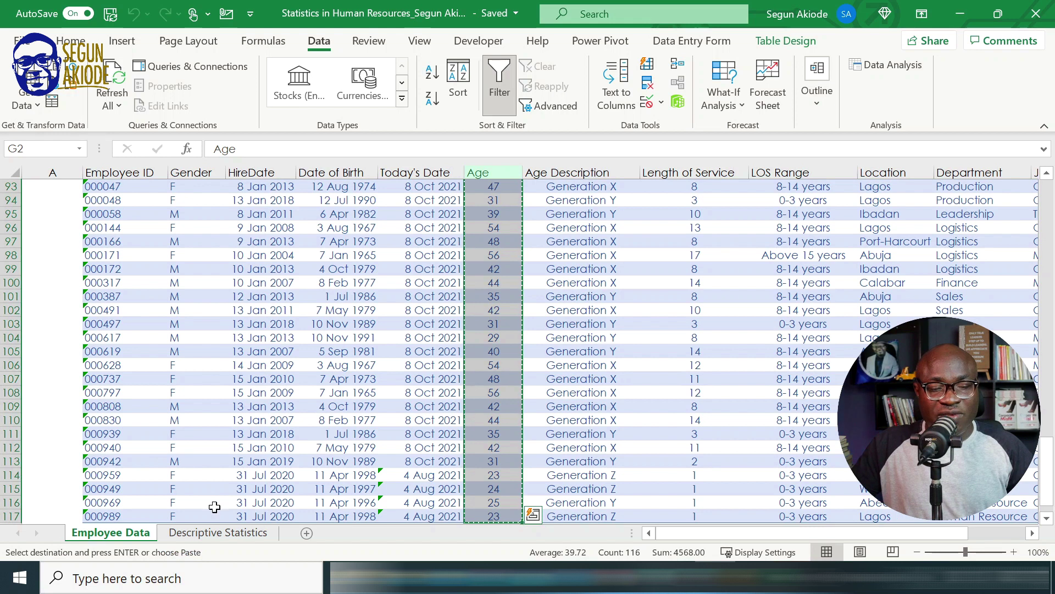
key("ctrl+Page_Down")
right_click(364, 200)
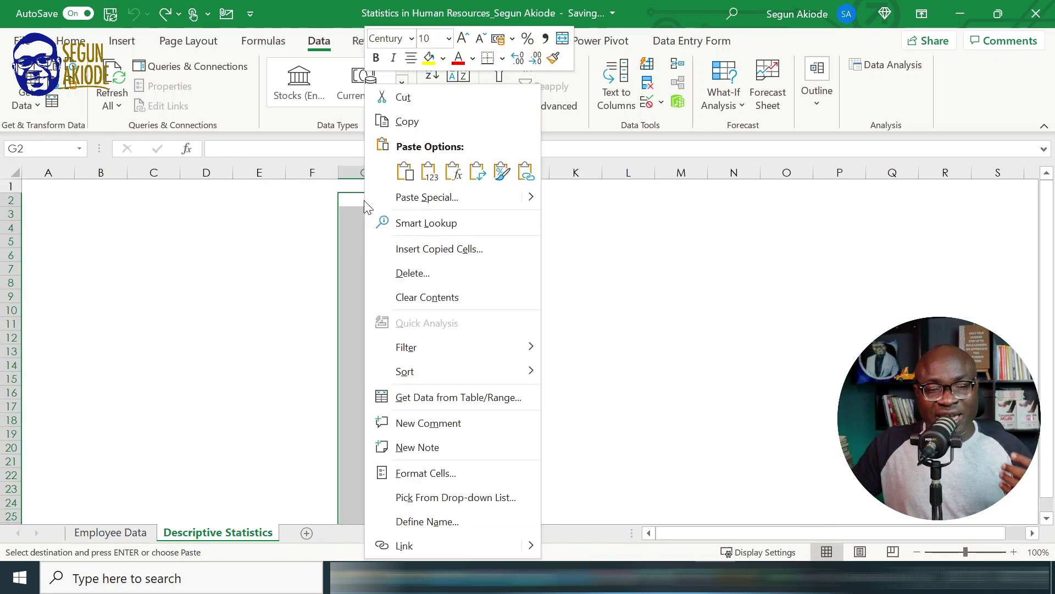
left_click(429, 172)
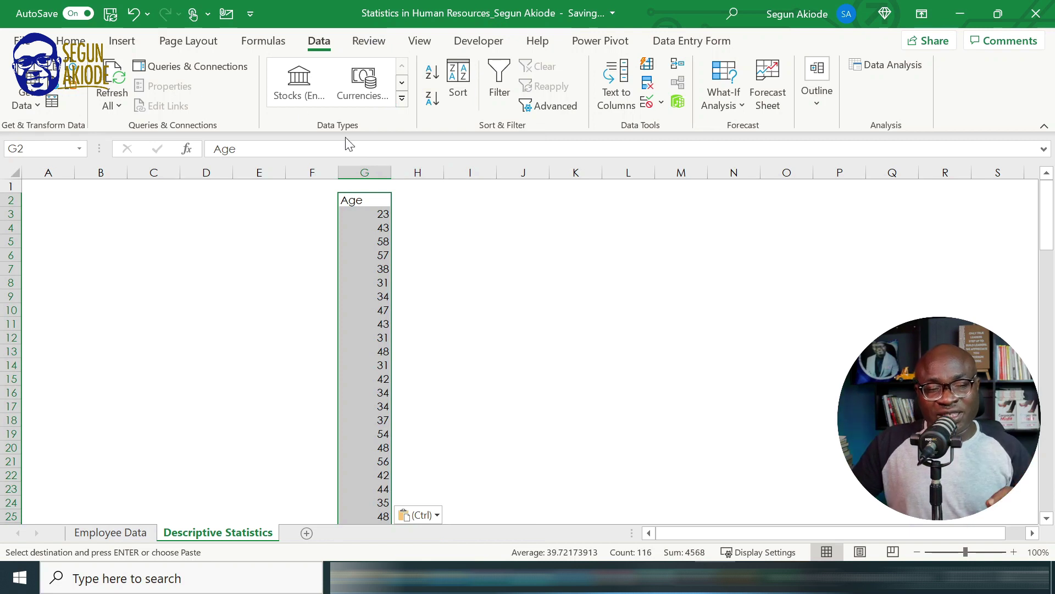
Center the pasted Age header and values in column G horizontally
left_click(70, 41)
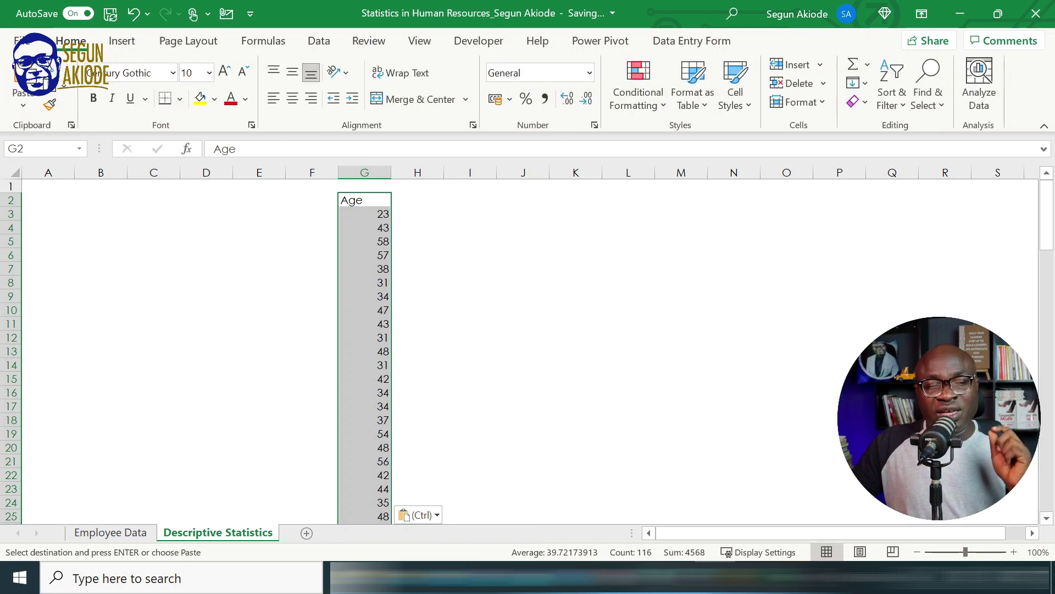
left_click(293, 100)
left_click(373, 241)
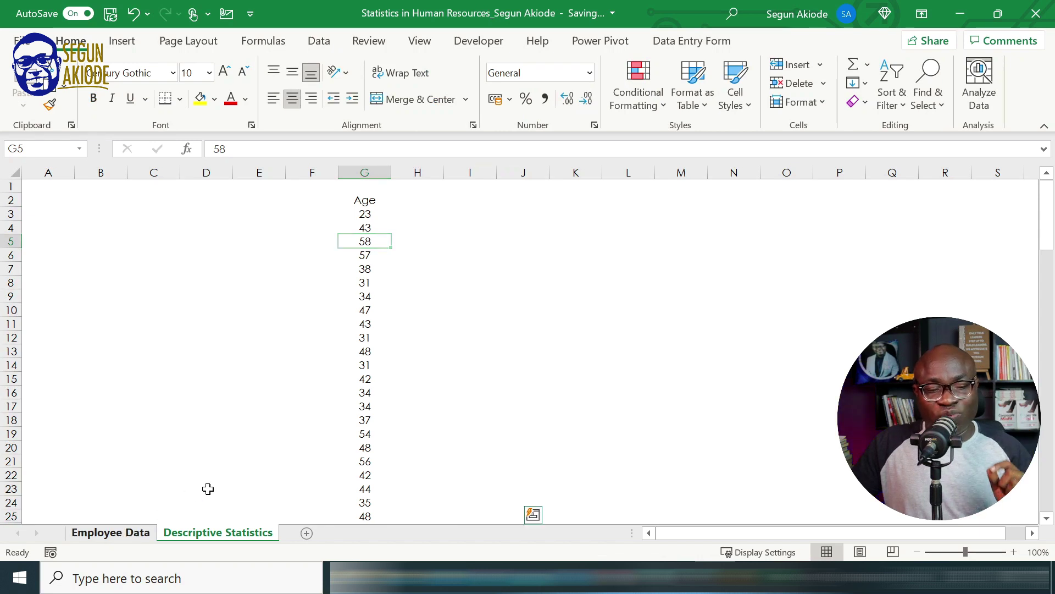
Examine the formula behind the first age in the Employee Data sheet
left_click(133, 531)
scroll(493, 283, "up", 7)
scroll(493, 283, "up", 20)
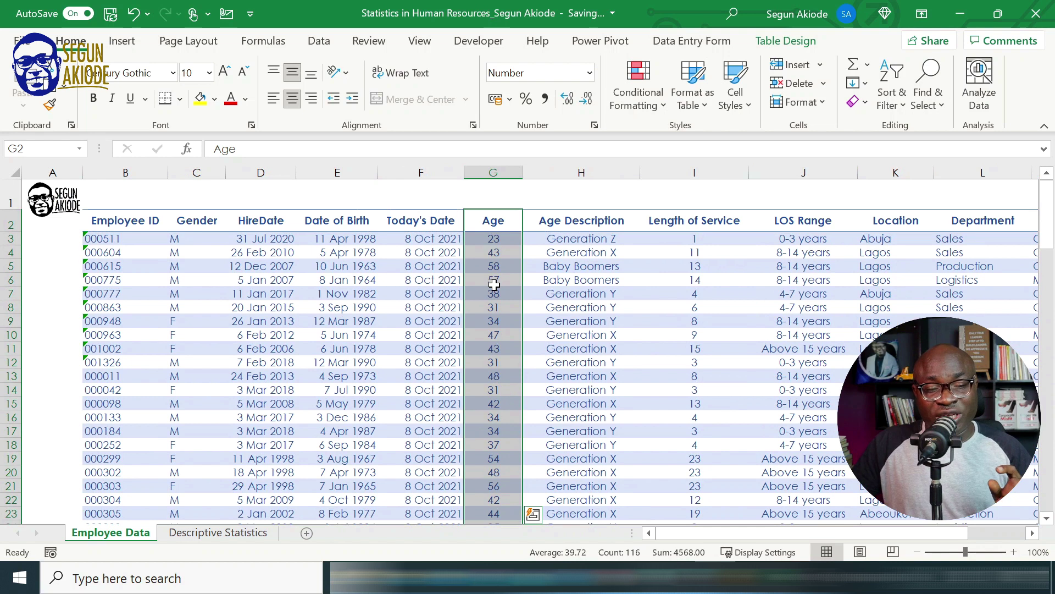
left_click(494, 238)
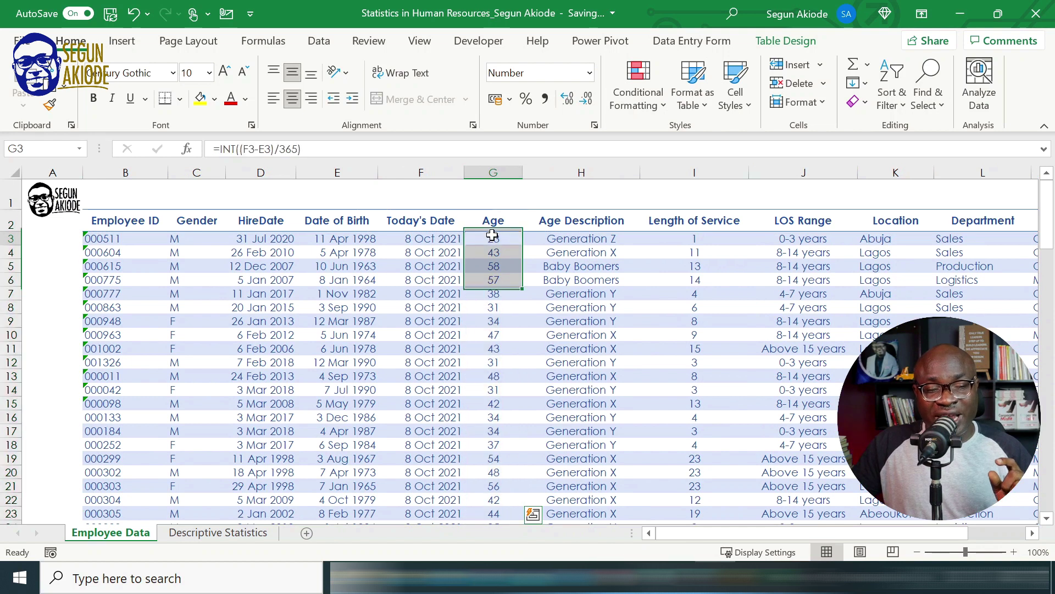
key("F2")
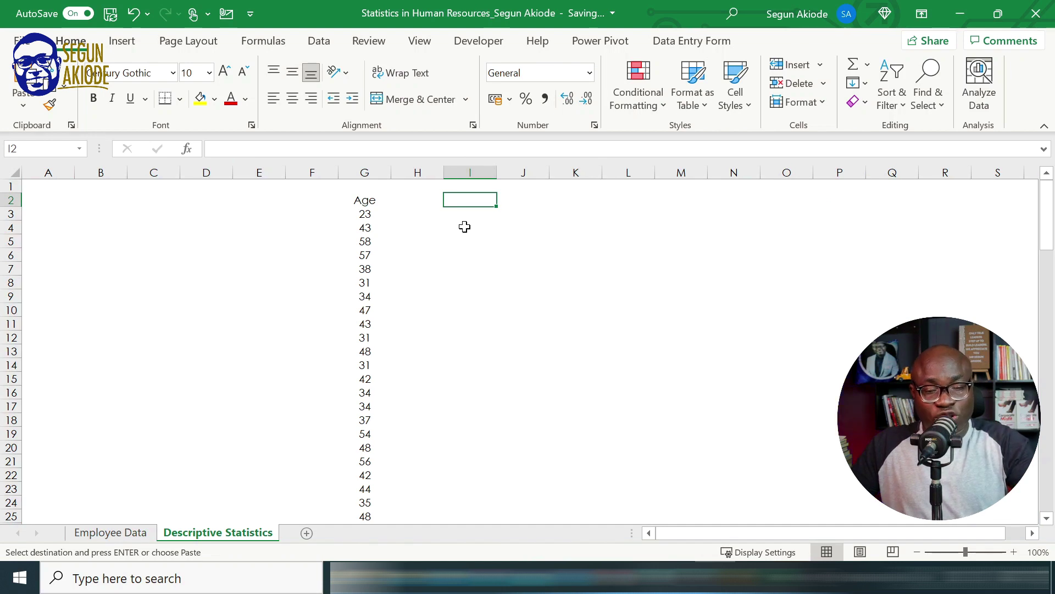
Paste the copied Age column at I2 of the Descriptive Statistics sheet as values with its source formatting
key("ctrl+v")
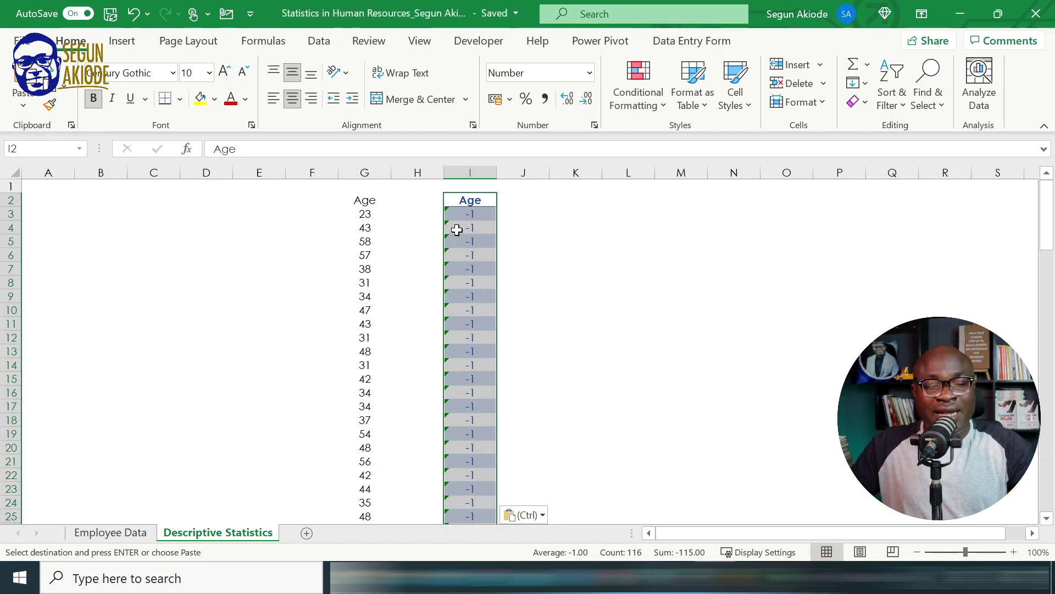
right_click(457, 229)
left_click(522, 144)
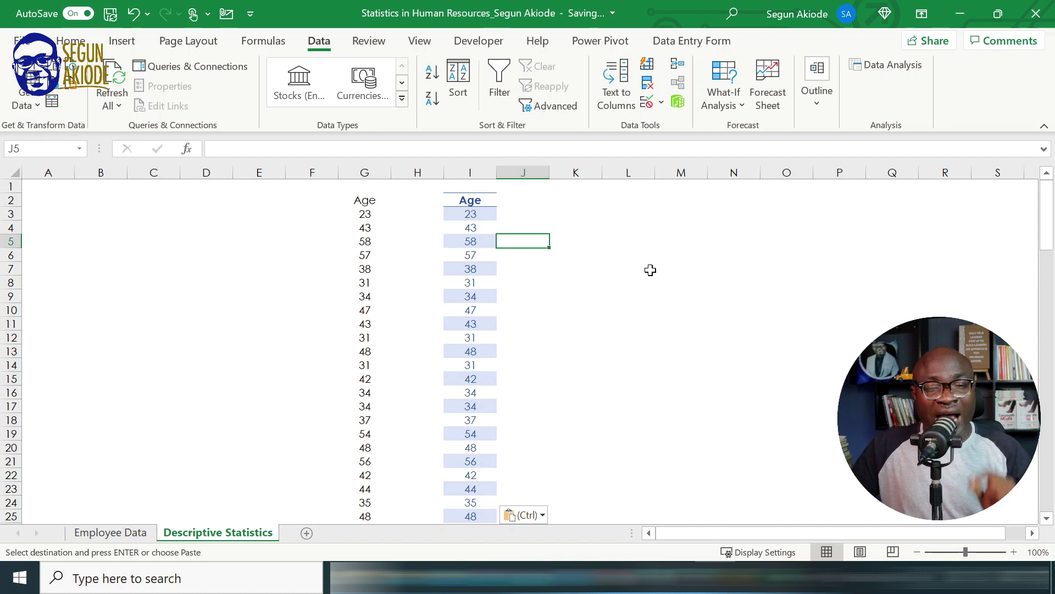
Open the Descriptive Statistics tool from the data analysis tools
left_click(59, 50)
left_click(316, 41)
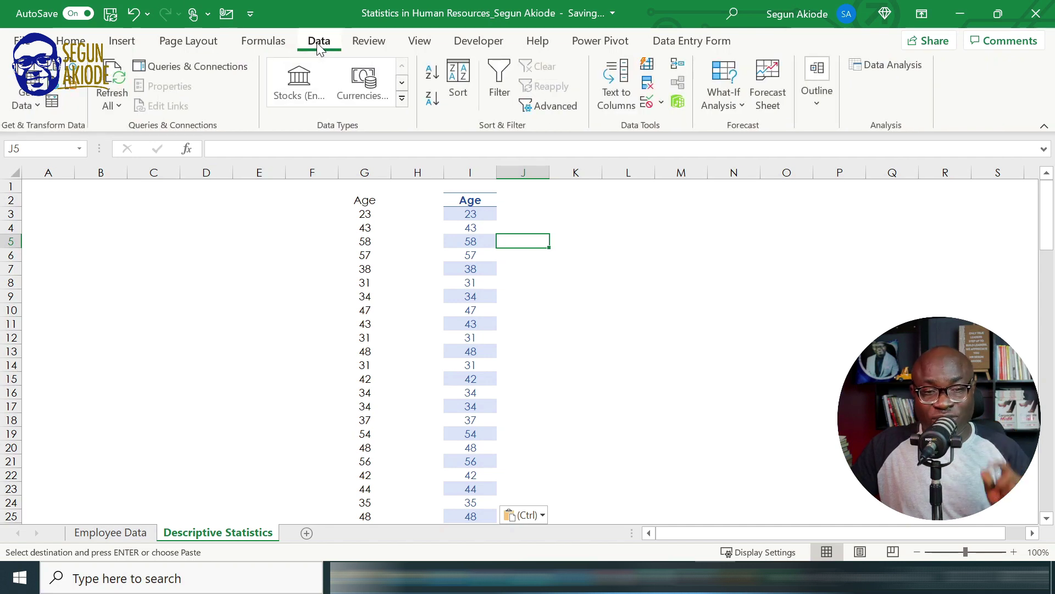
left_click(896, 59)
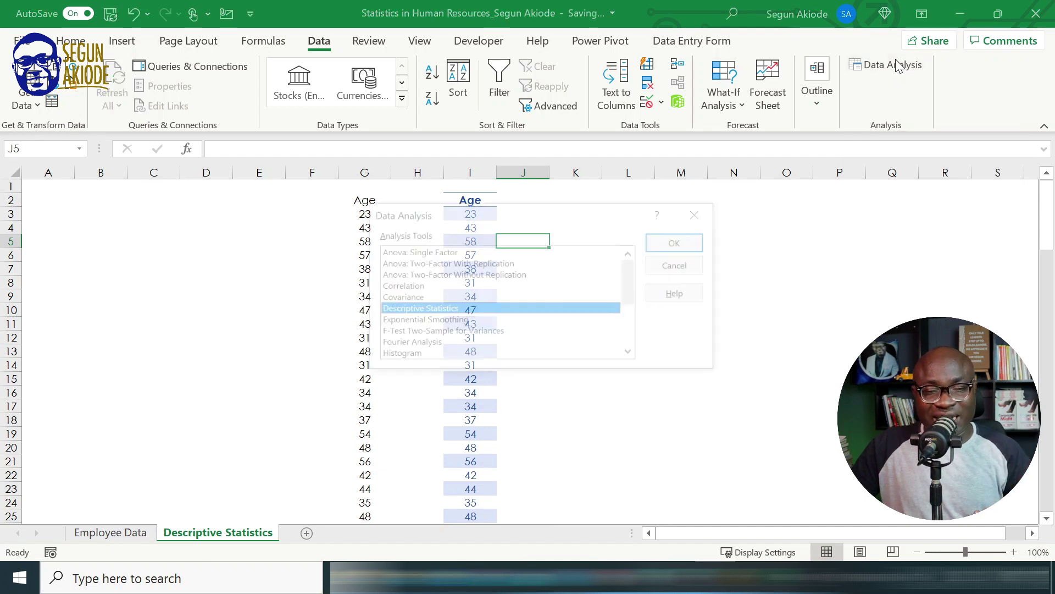
left_click_drag(563, 215, 602, 165)
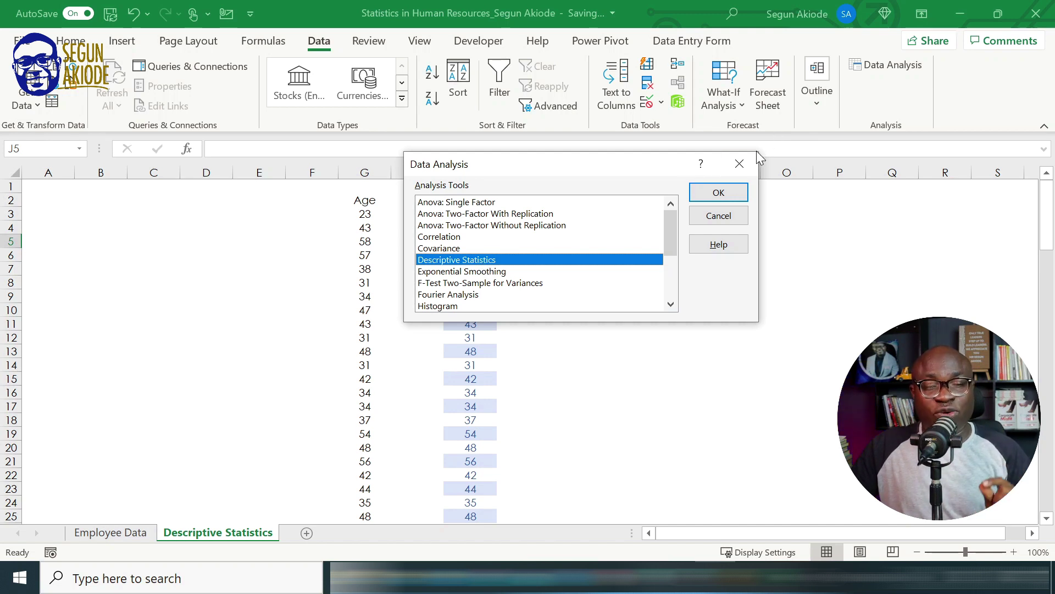
left_click(725, 194)
Set the Descriptive Statistics input range to $I$2:$I$117 and mark the first row as labels
left_click_drag(550, 108, 531, 157)
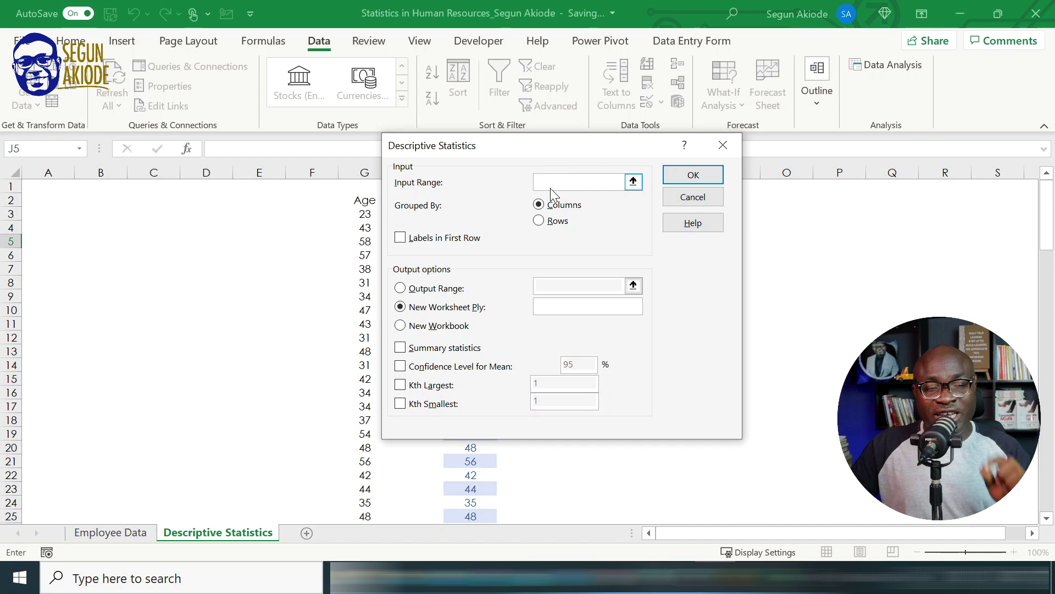
left_click_drag(554, 154, 234, 147)
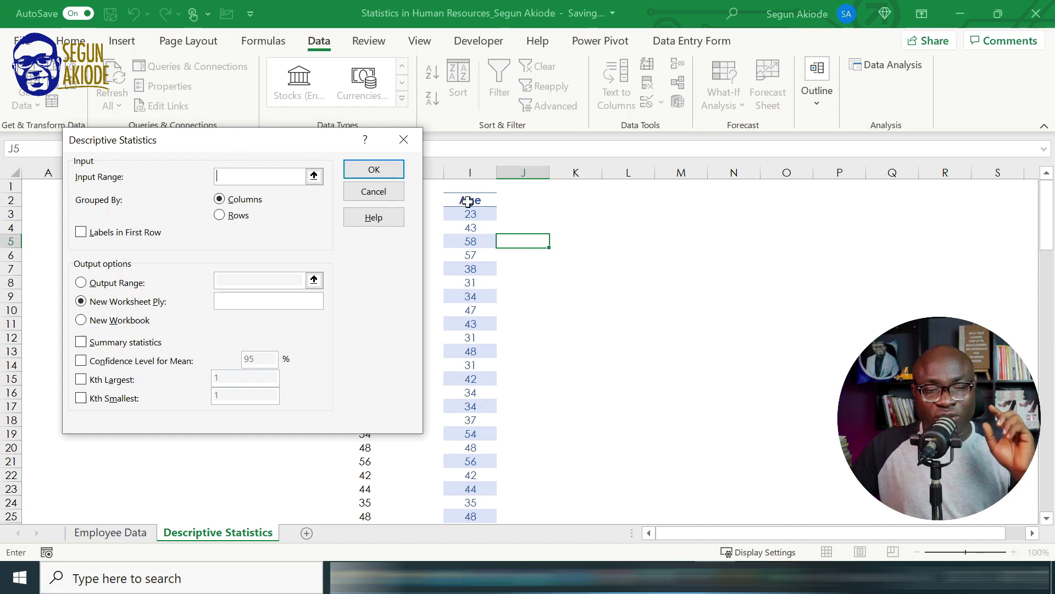
left_click(467, 201)
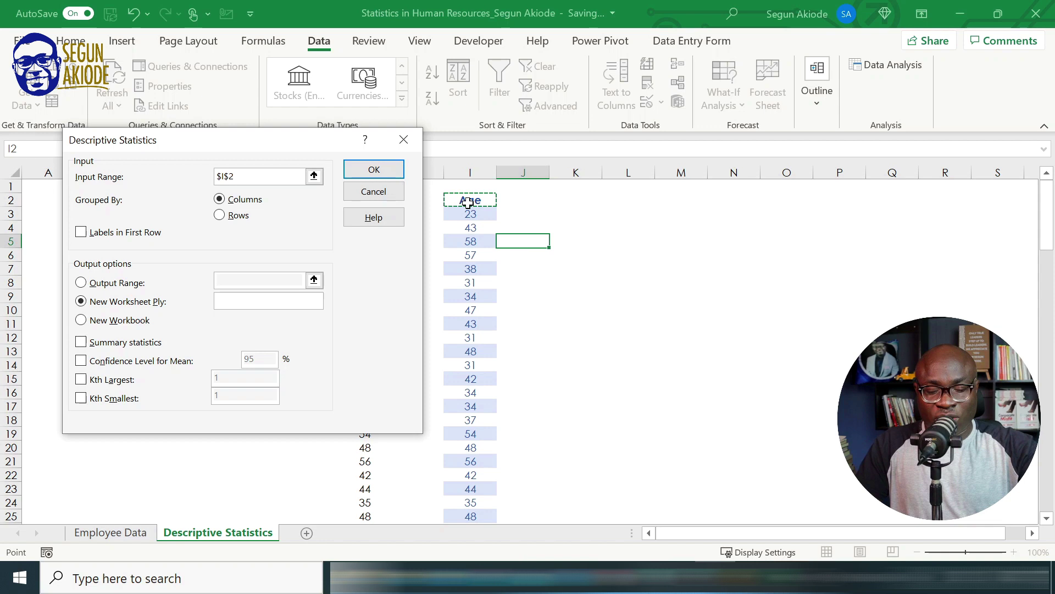
key("ctrl+shift+Down")
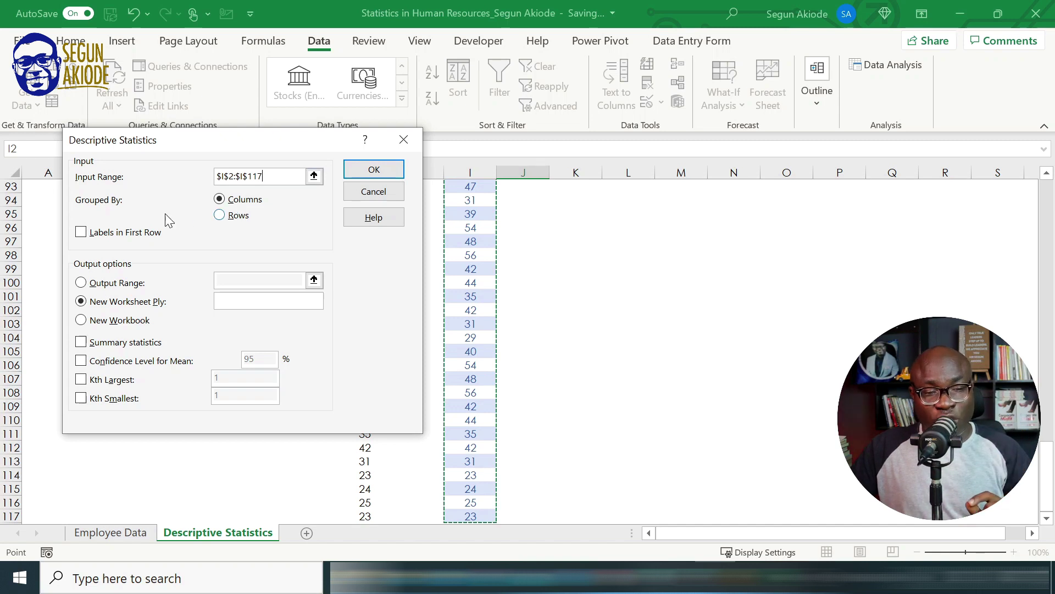
left_click(80, 232)
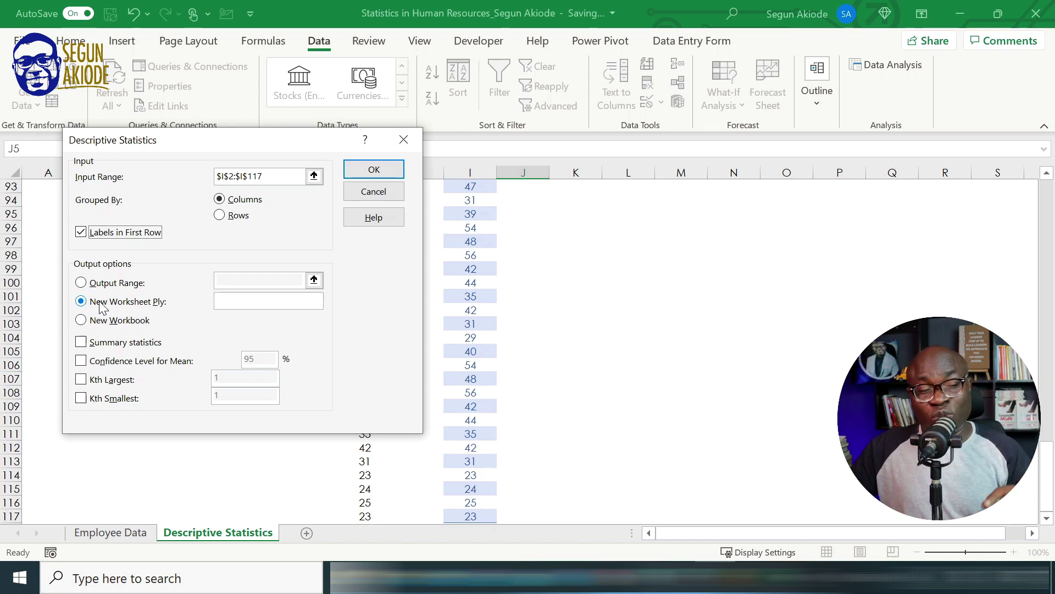
Generate the summary statistics with the output range at $M$2 and fit column M's width to its contents
left_click(82, 343)
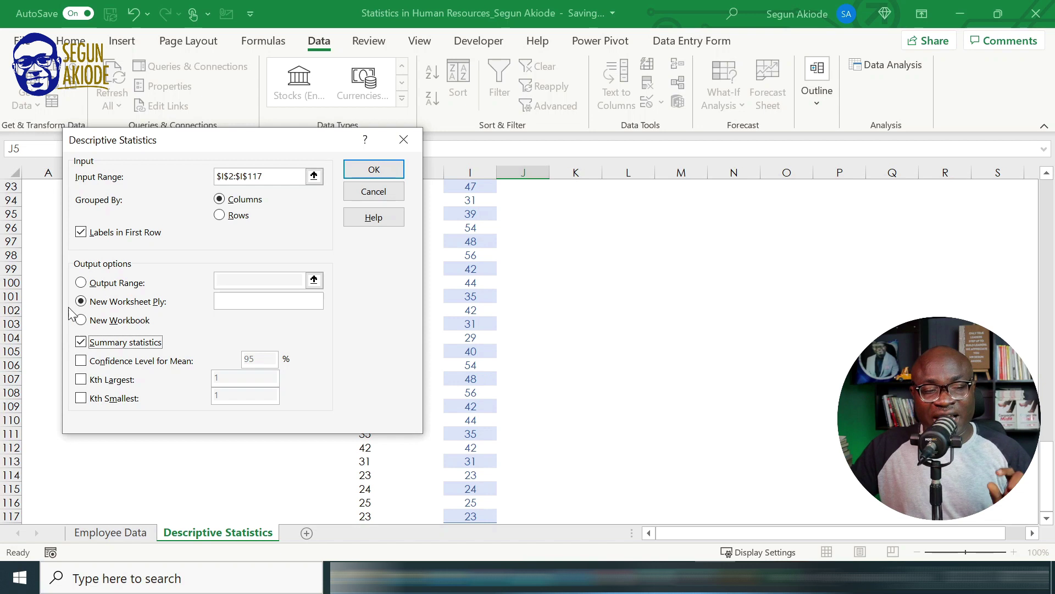
left_click(80, 282)
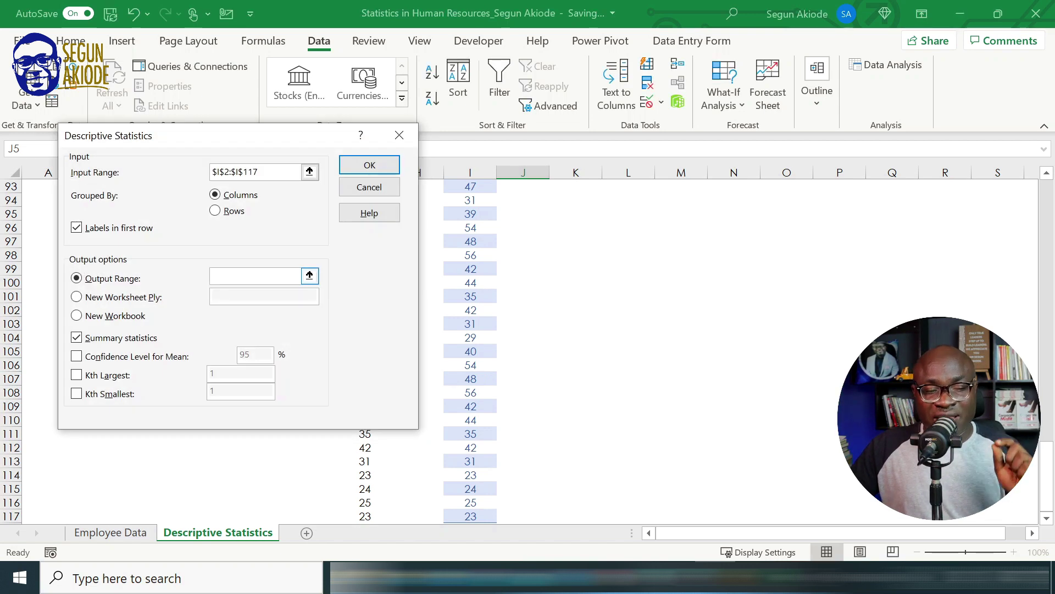
left_click(255, 275)
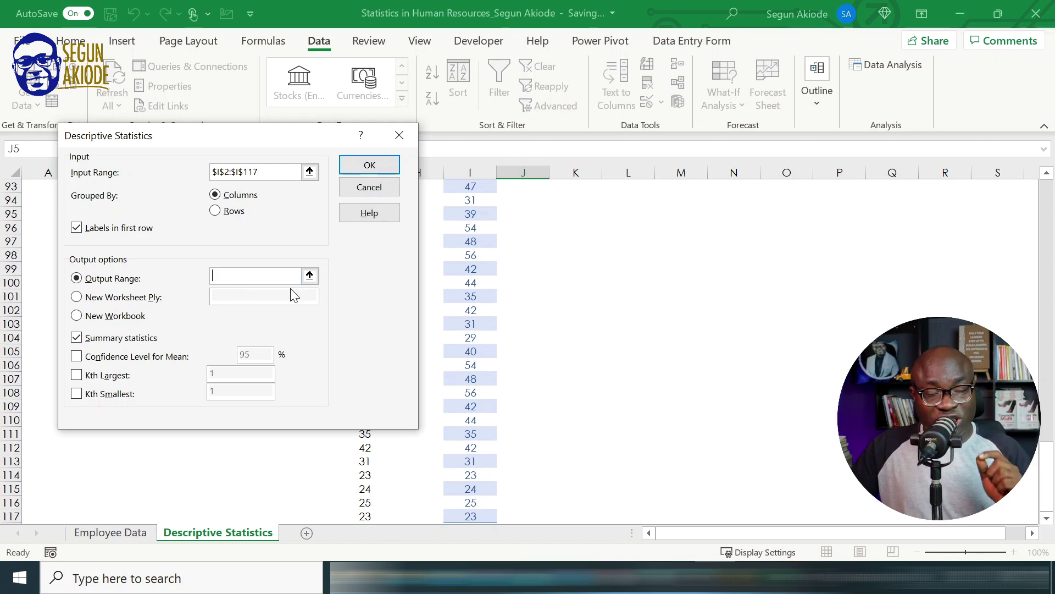
scroll(533, 264, "up", 20)
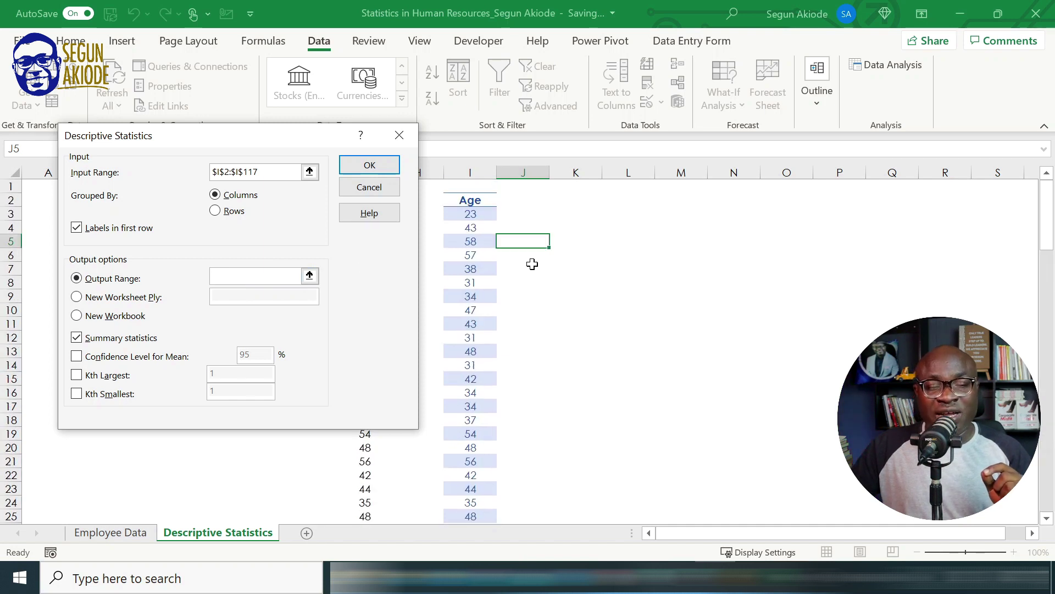
left_click(685, 209)
left_click(685, 196)
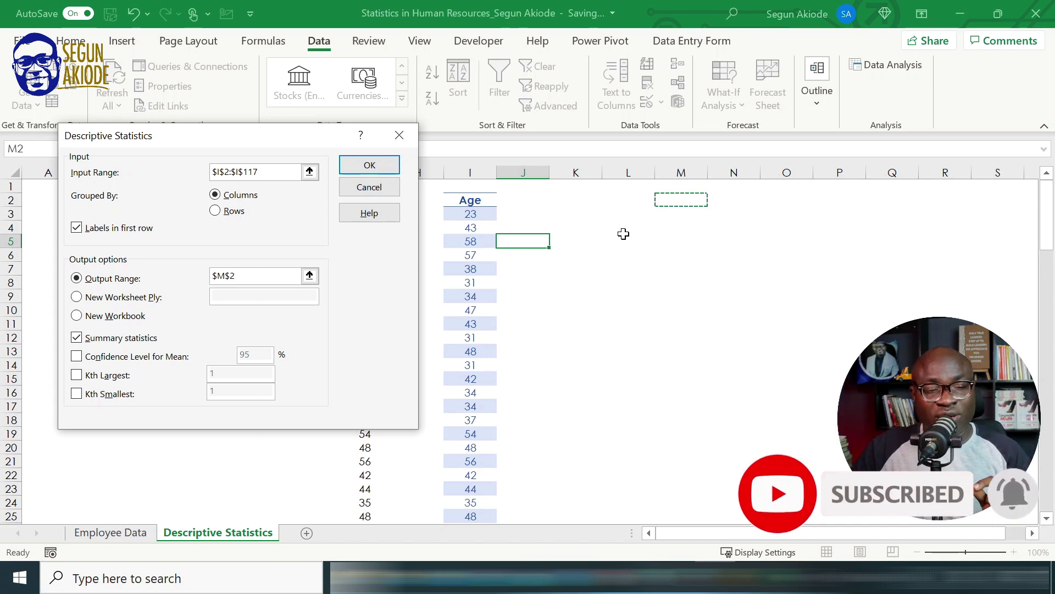
left_click(378, 163)
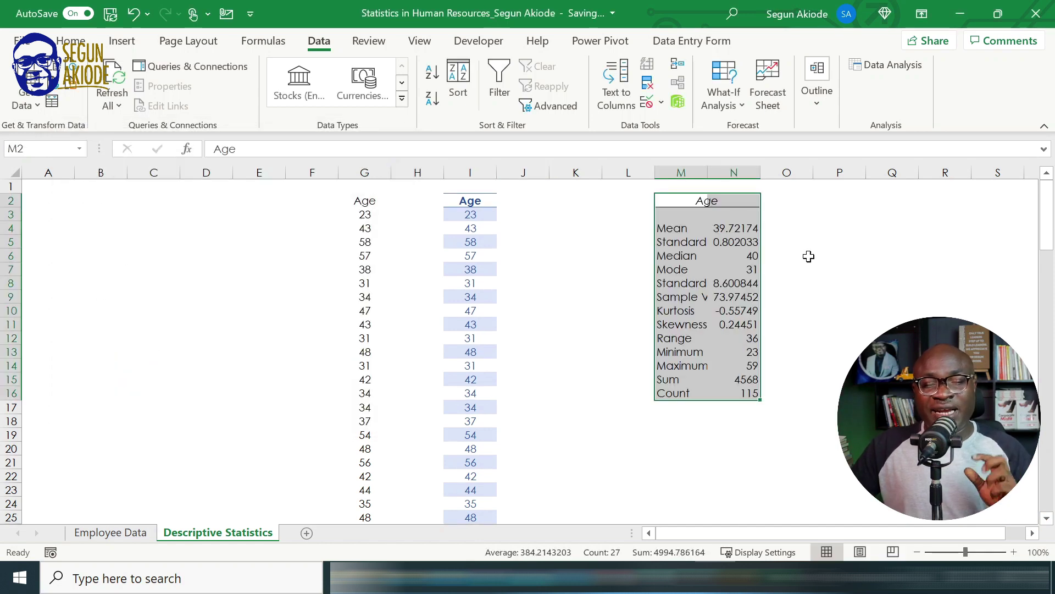
double_click(708, 172)
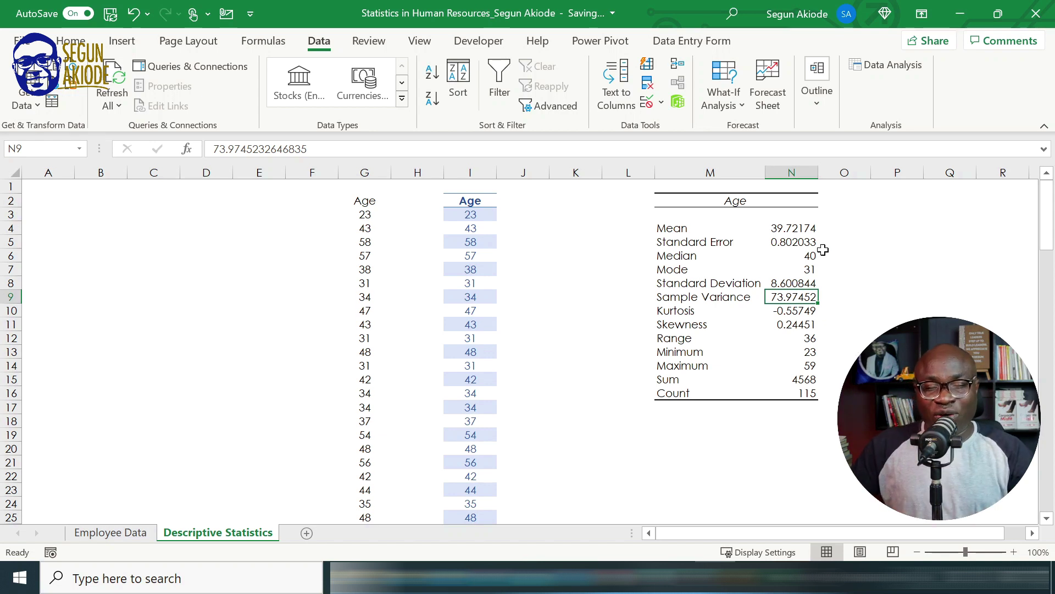
left_click(775, 204)
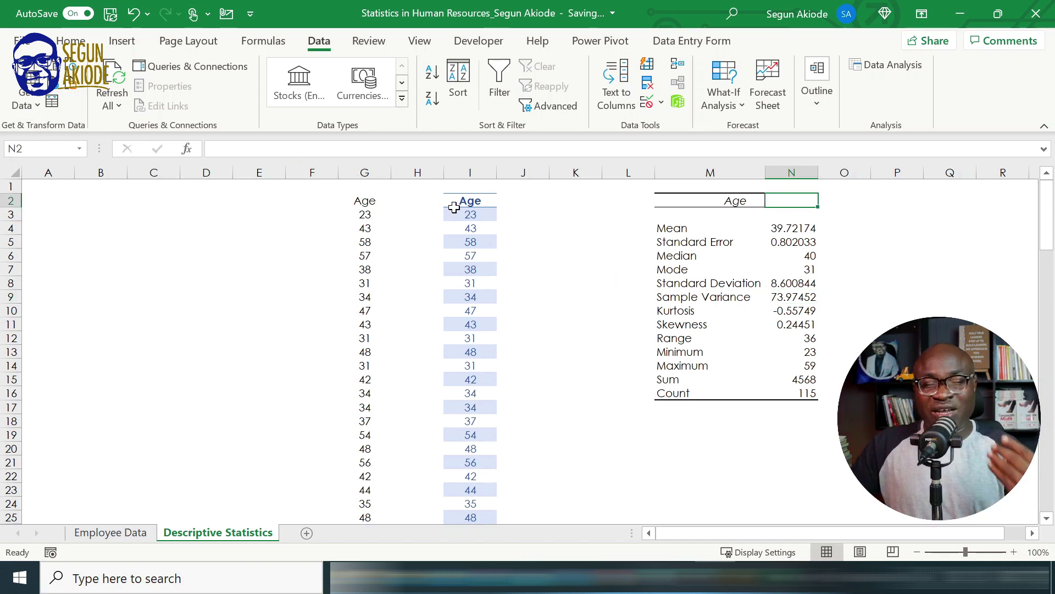
Make the Mean and Median labels bold in the age statistics table
left_click(676, 226)
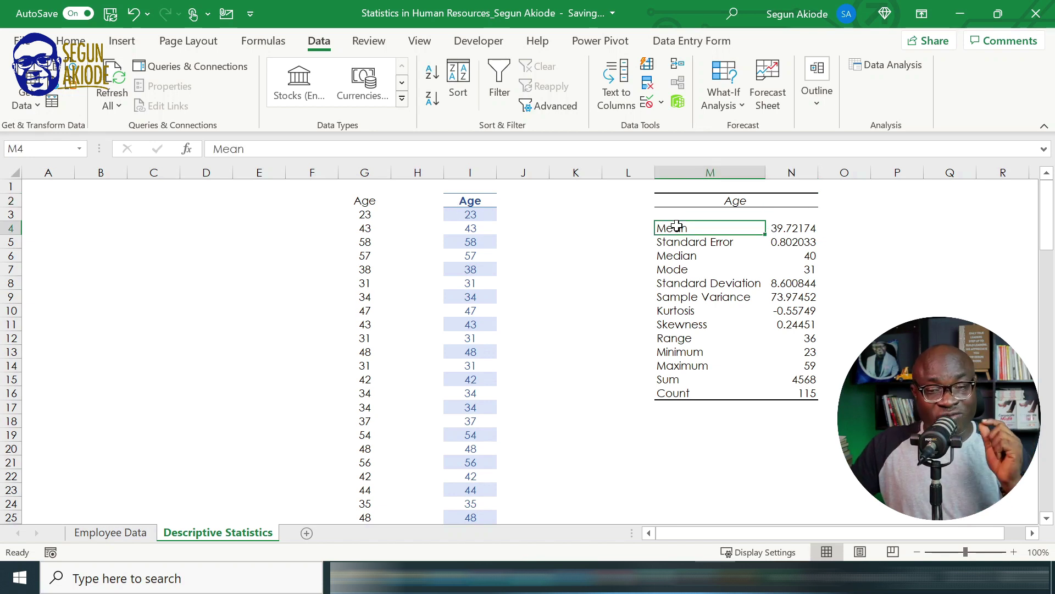
left_click(71, 40)
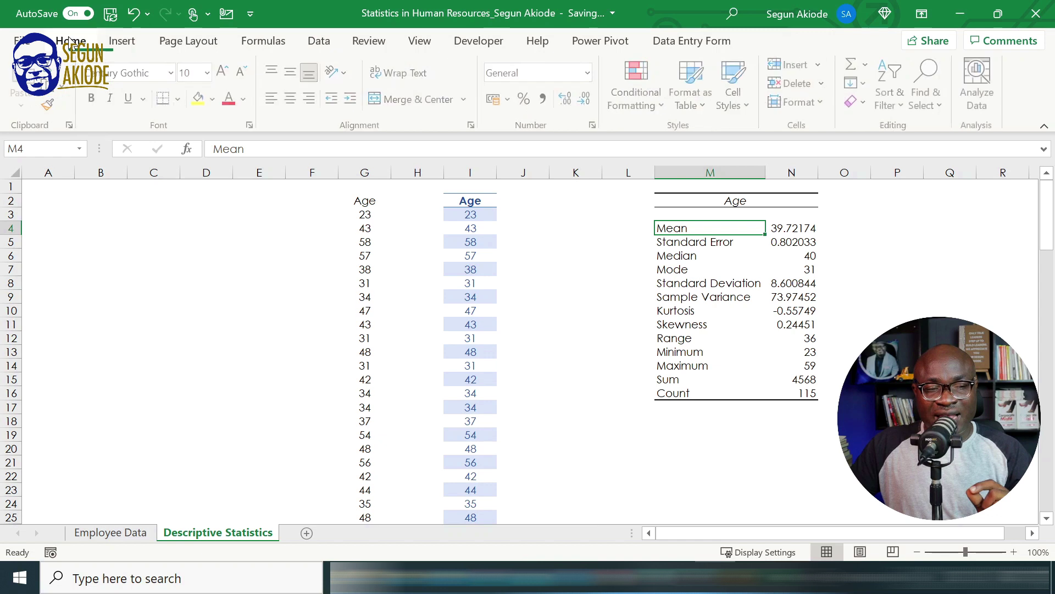
left_click(93, 98)
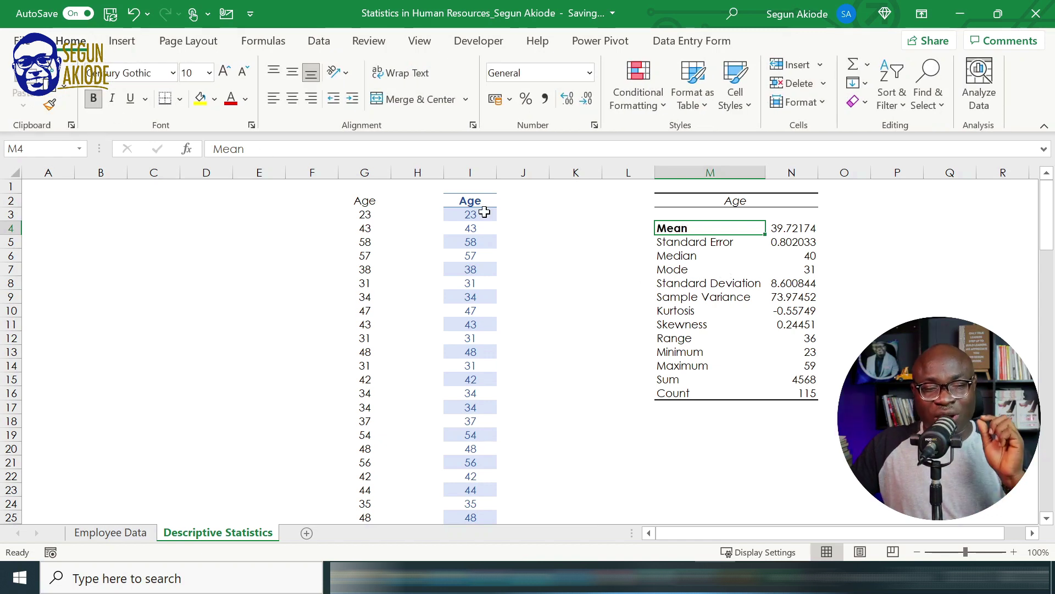
left_click(795, 231)
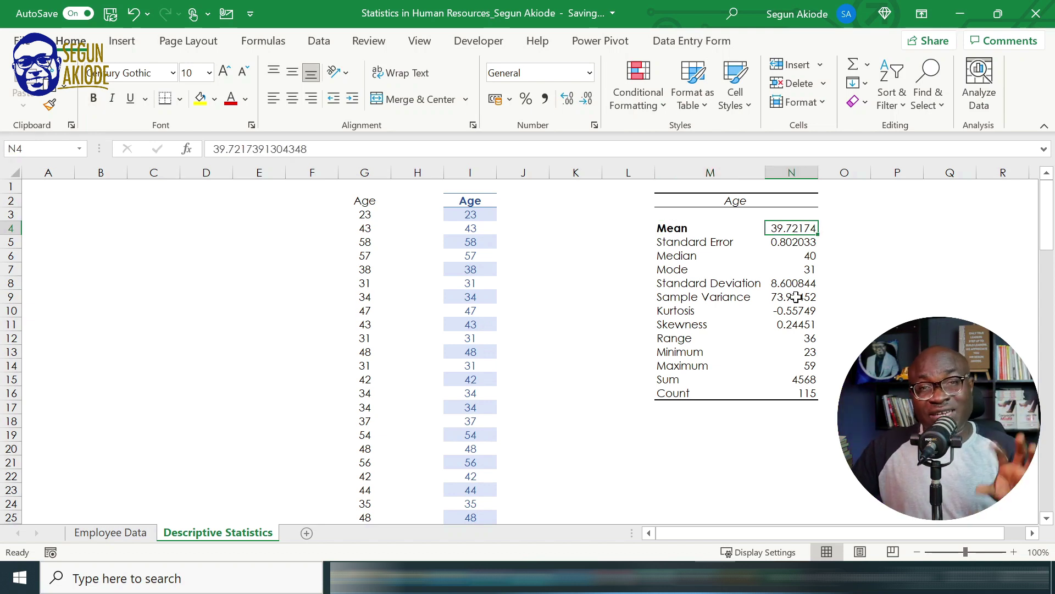
left_click(678, 257)
left_click(89, 100)
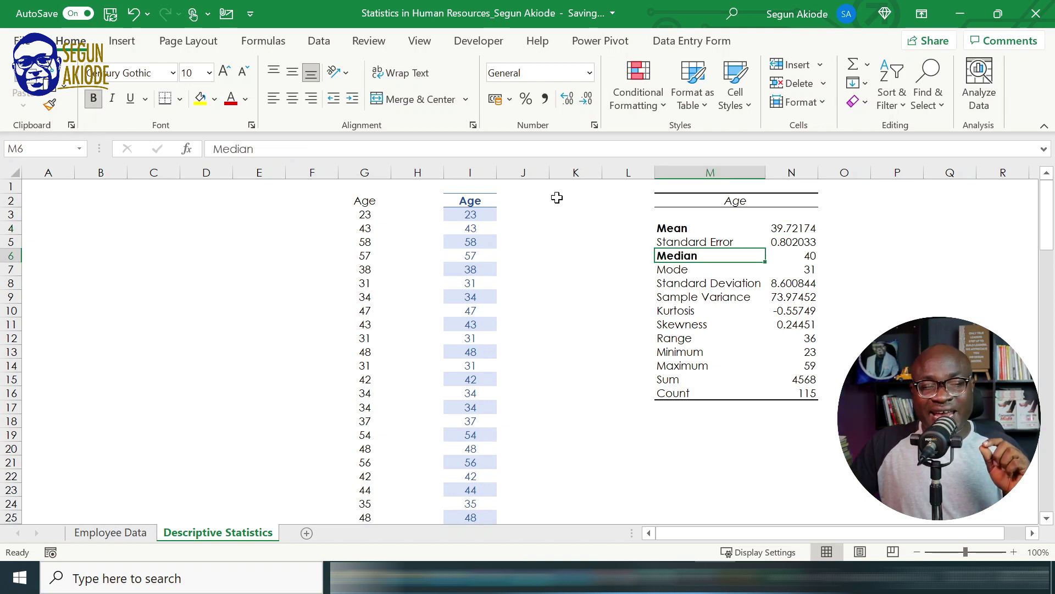
Make the mean and median values in column N bold
left_click(800, 257)
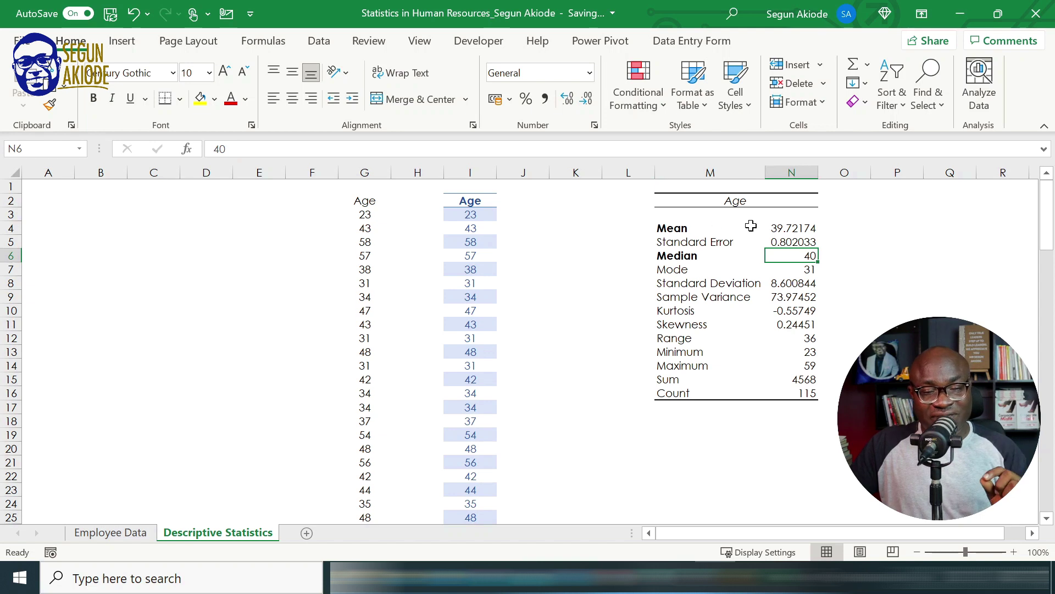
left_click(783, 226)
left_click(93, 99)
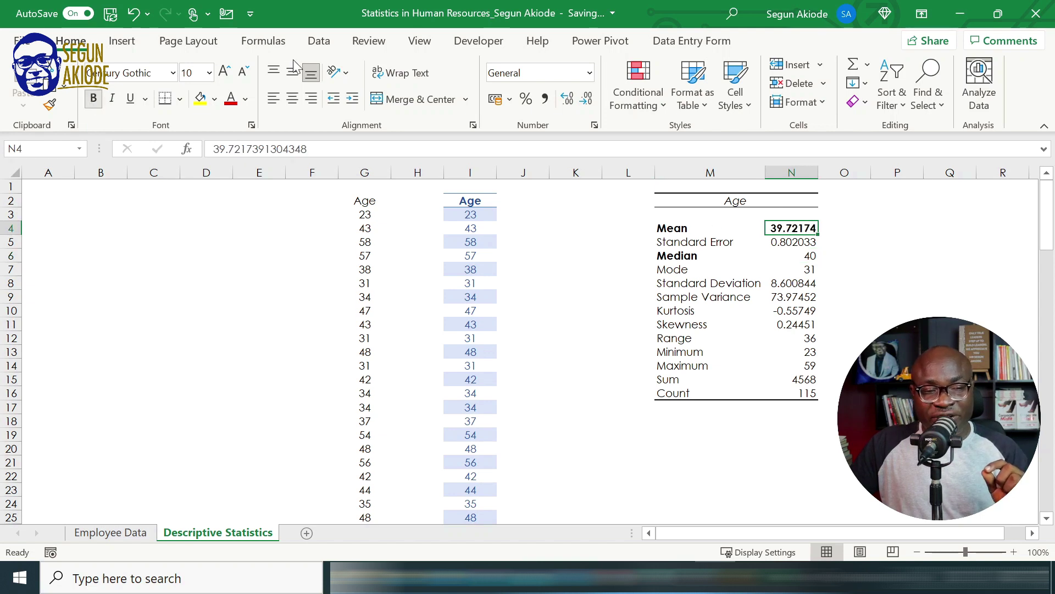
left_click(797, 258)
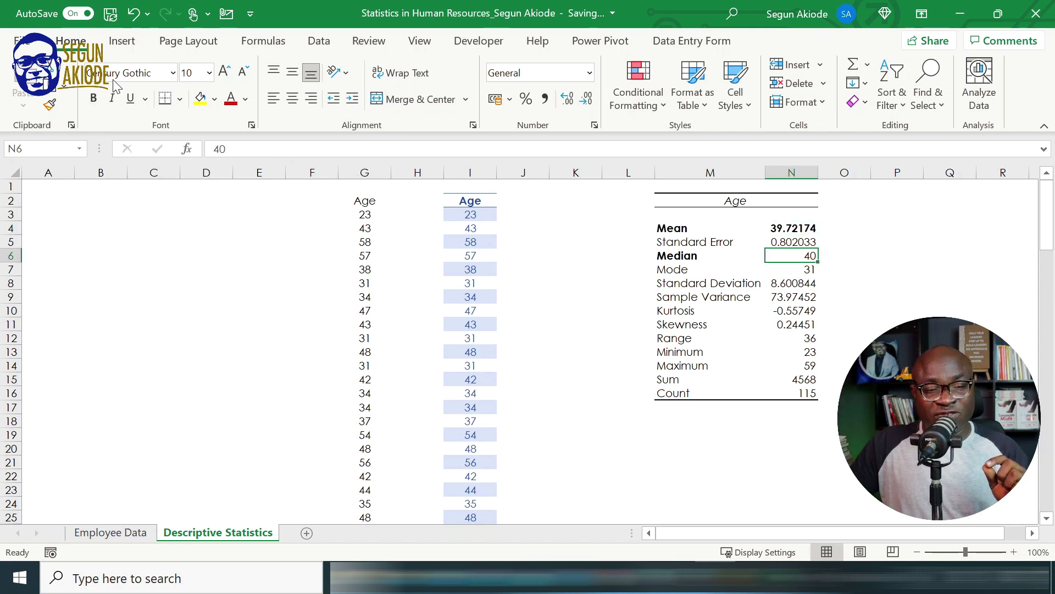
left_click(94, 99)
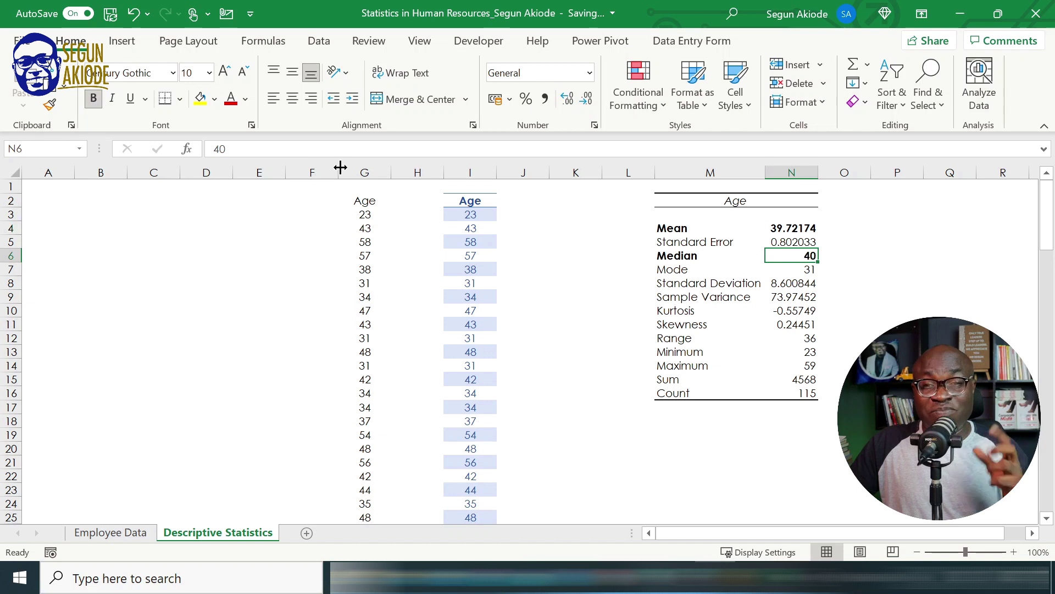
Make the Mode label and its value bold in the age statistics table
left_click(688, 273)
left_click(93, 99)
left_click(801, 269)
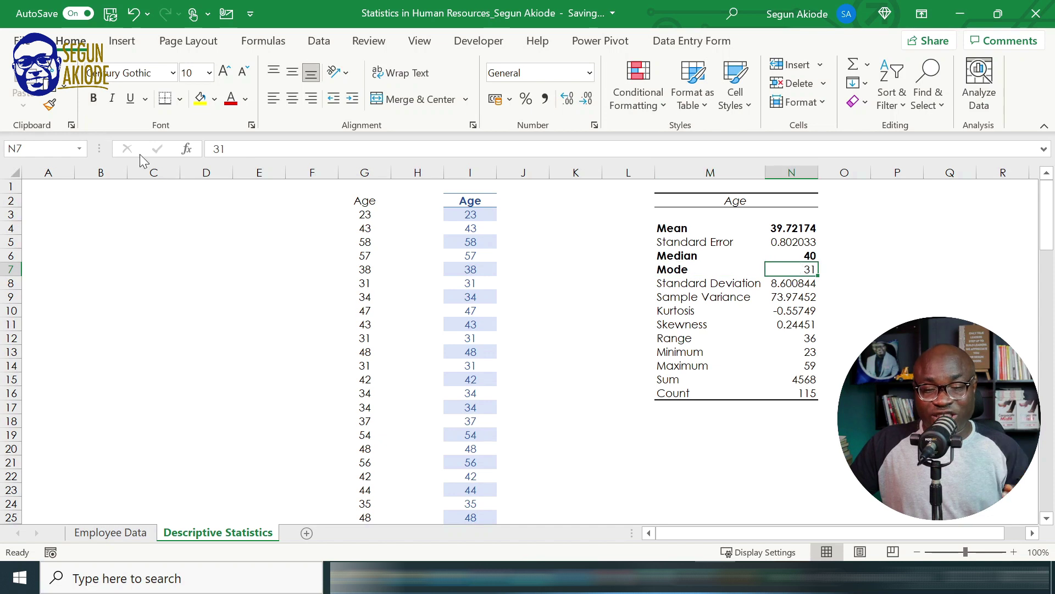
left_click(91, 99)
left_click(601, 232)
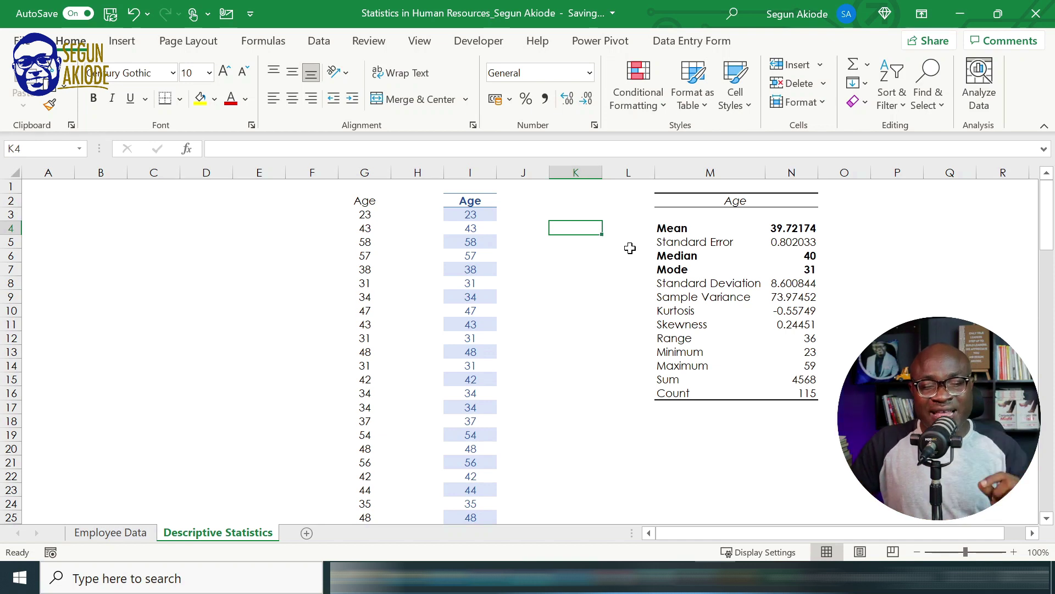
Make the Count label and its value bold in the last row of the statistics table
left_click(697, 283)
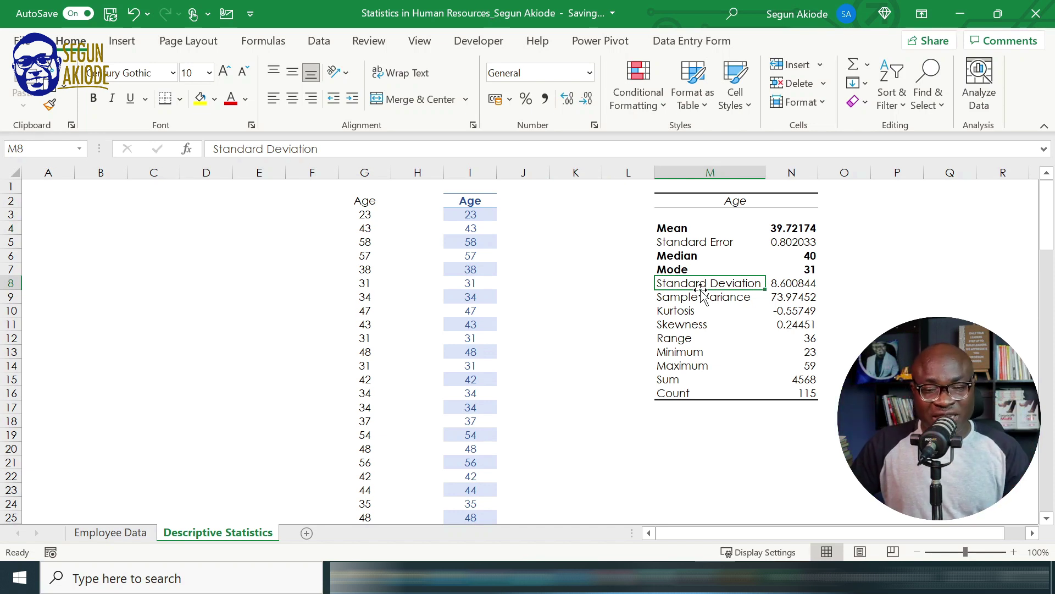
left_click(700, 297)
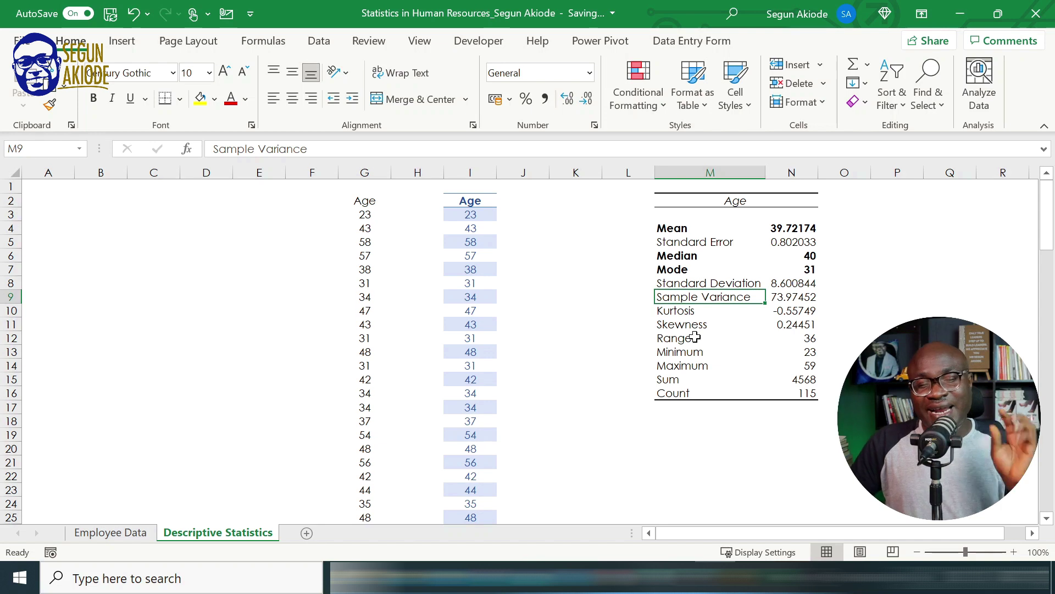
left_click(685, 394)
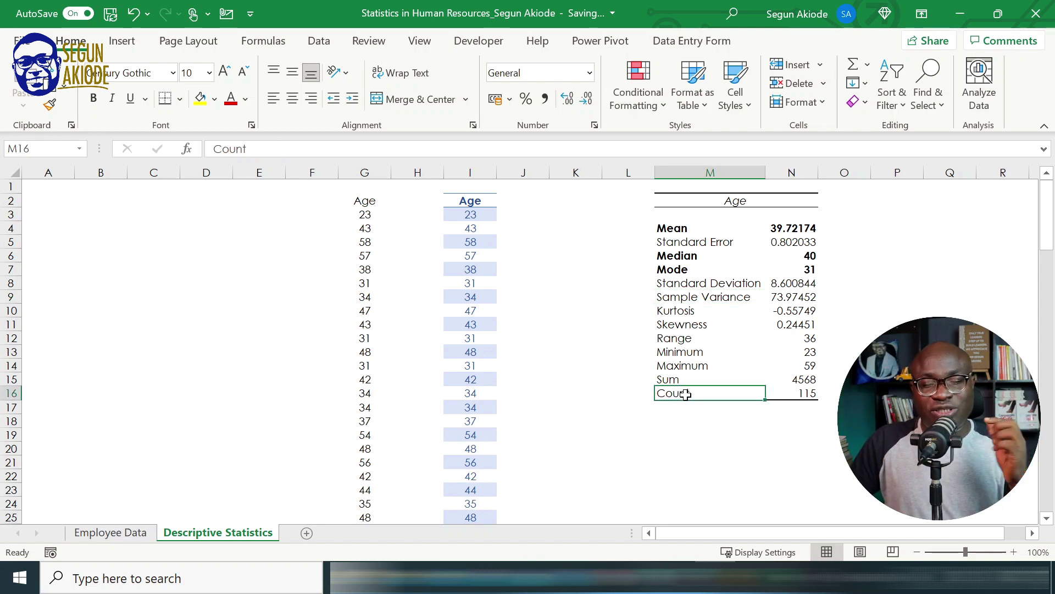
left_click(94, 100)
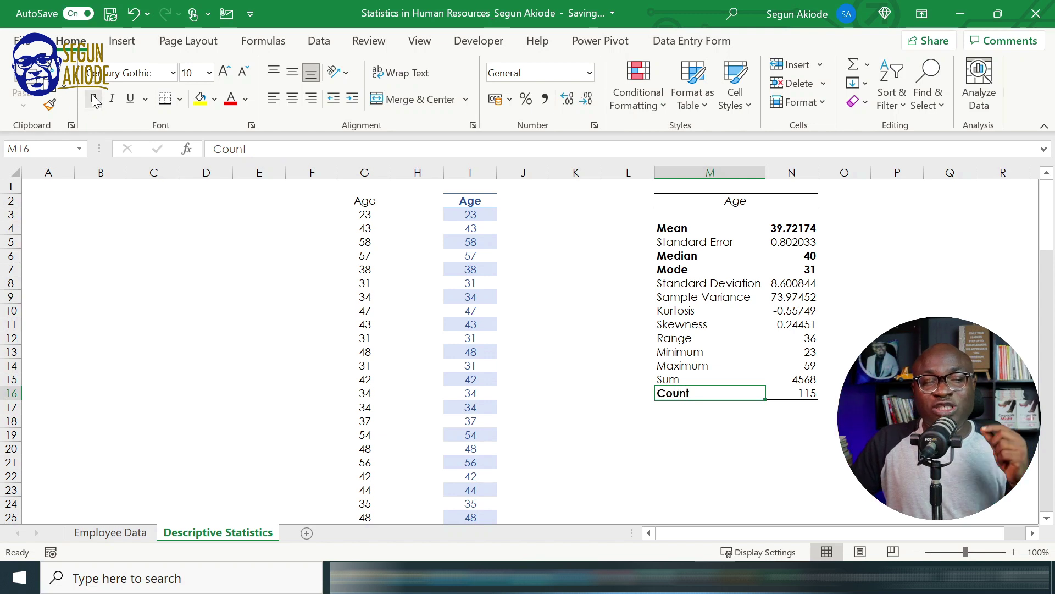
left_click(791, 391)
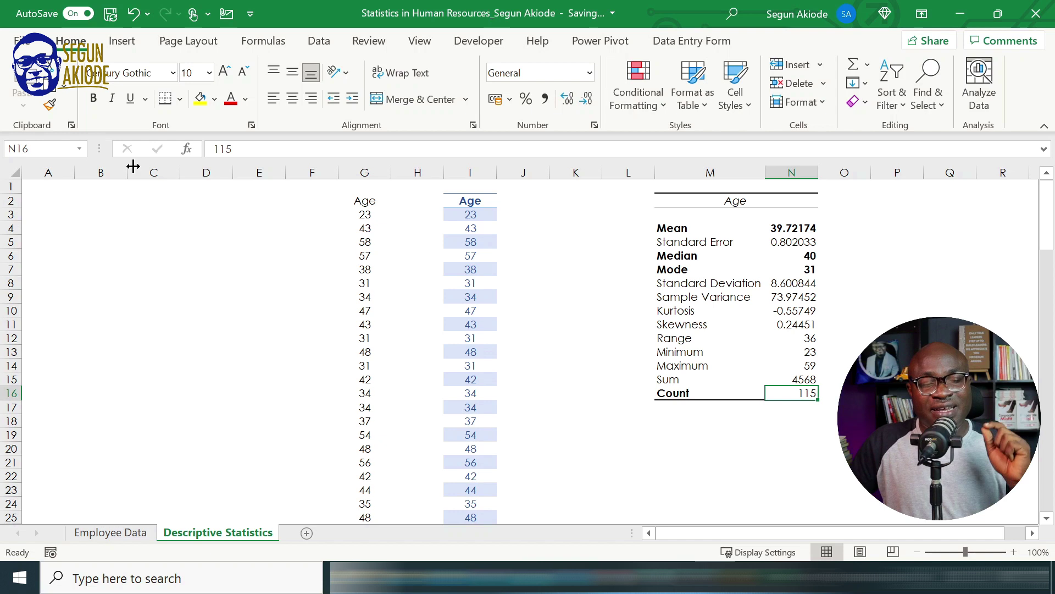
left_click(93, 99)
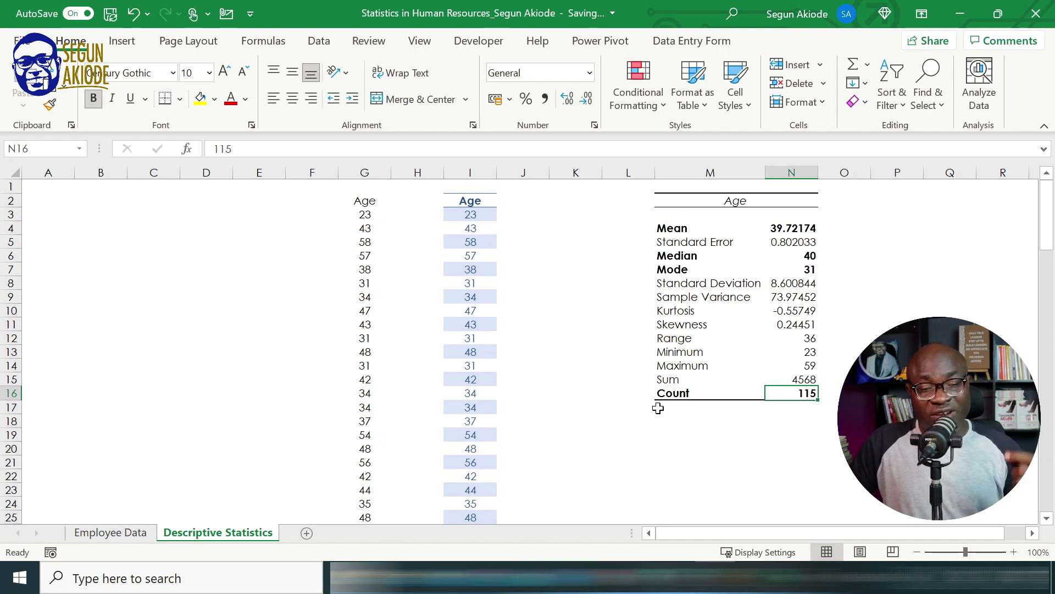
Make the Range label bold in the age statistics table
left_click(679, 379)
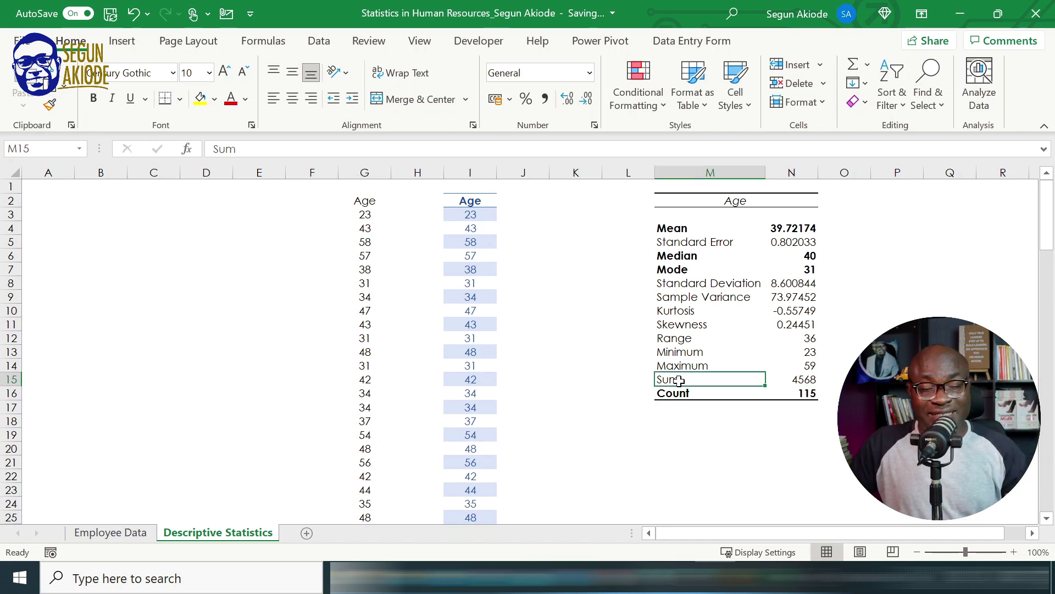
left_click(681, 338)
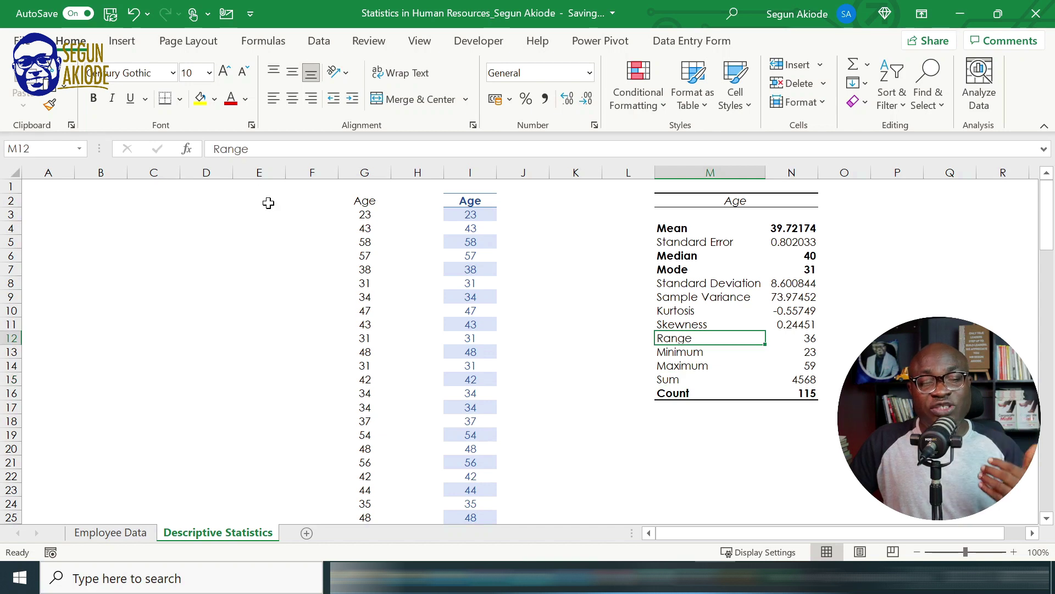
left_click(94, 99)
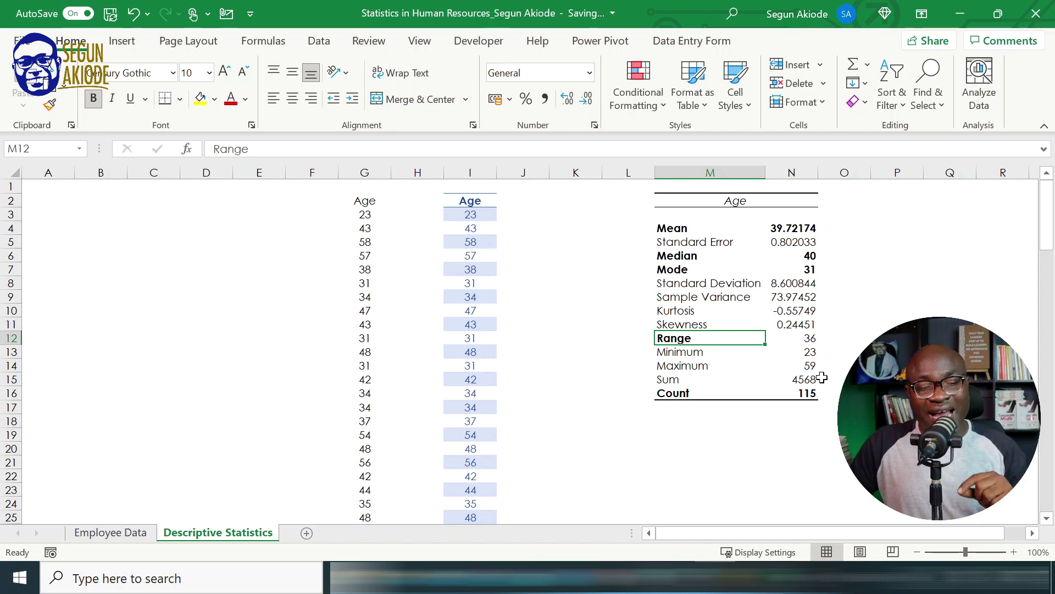
Make the Minimum and Maximum labels bold in column M of the age statistics table
left_click(716, 353)
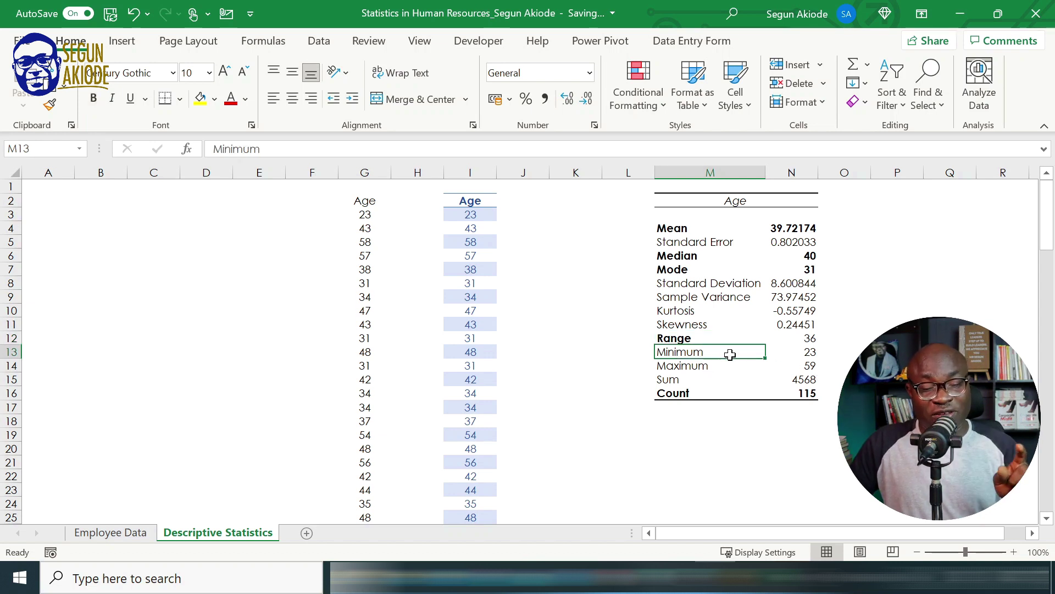
left_click(93, 98)
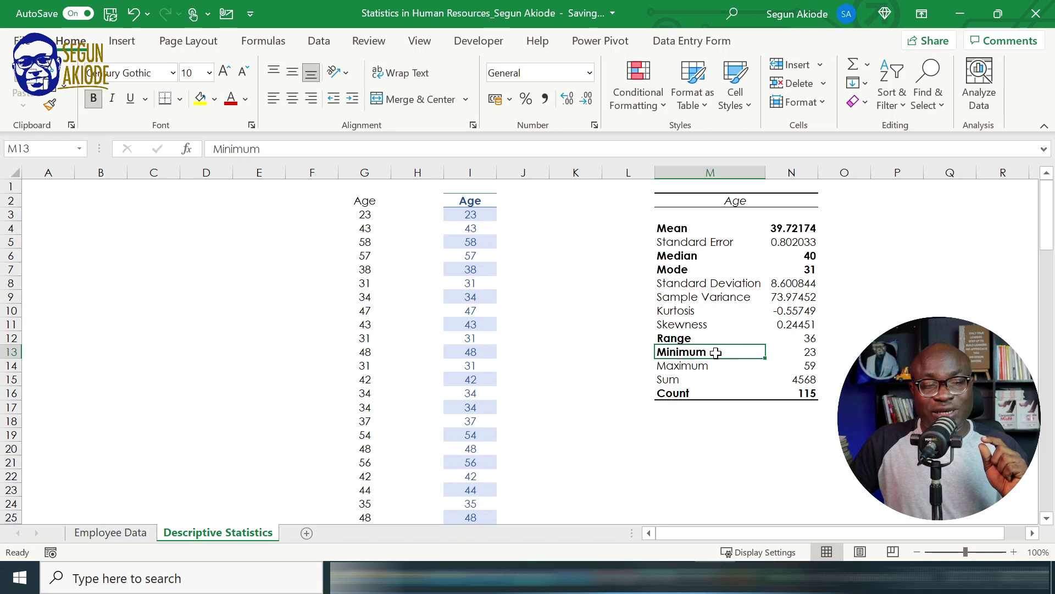
left_click(785, 351)
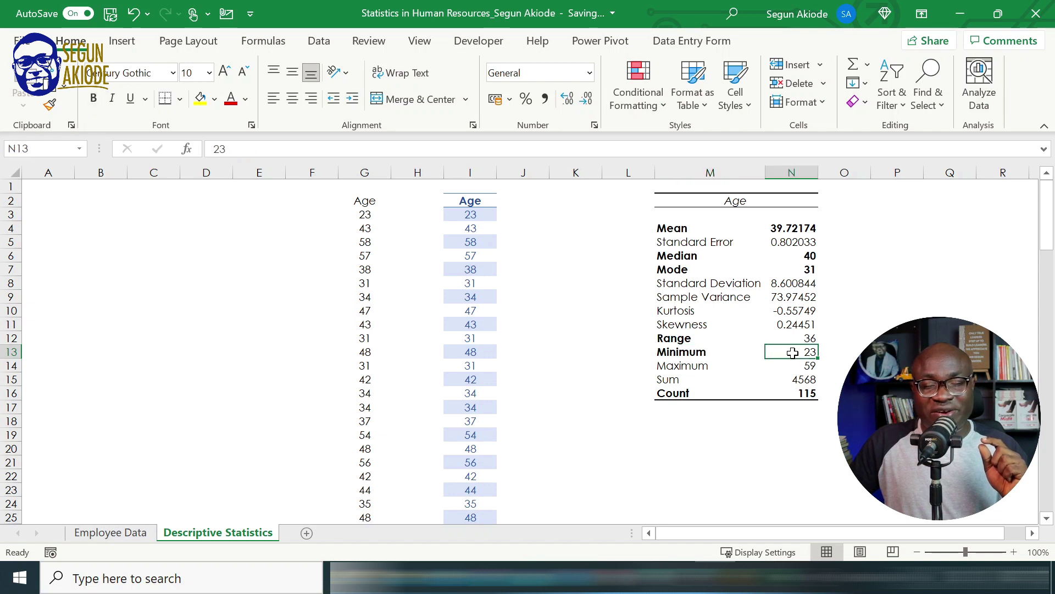
left_click(706, 364)
left_click(94, 98)
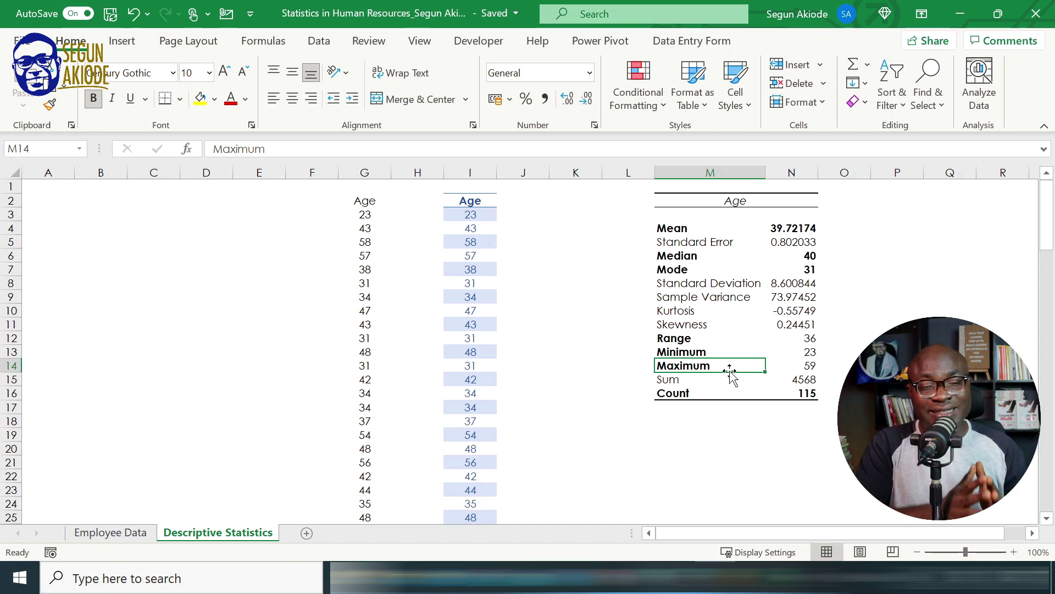
left_click(802, 342)
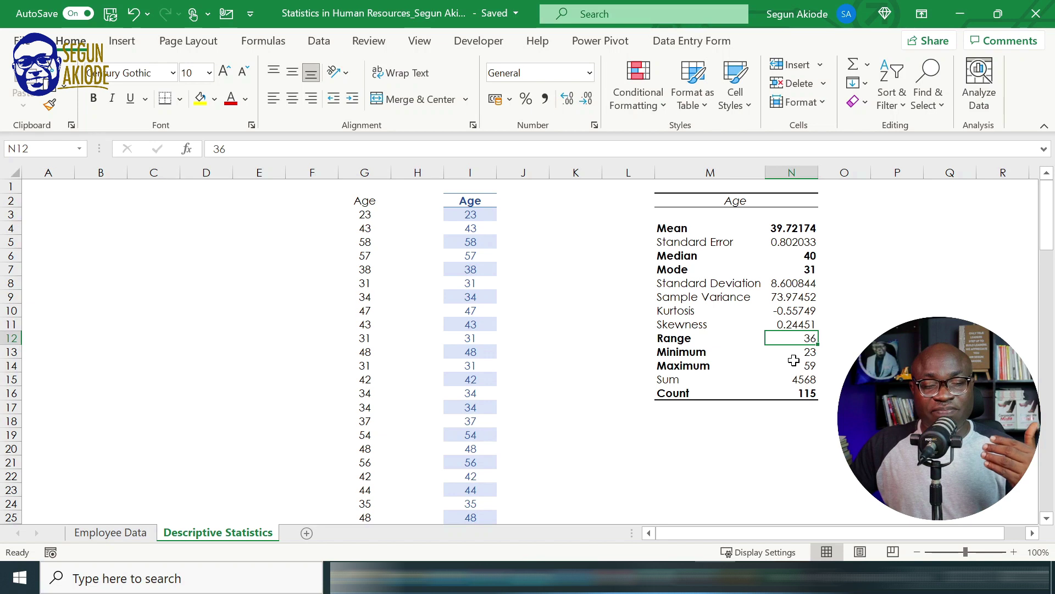
left_click(836, 367)
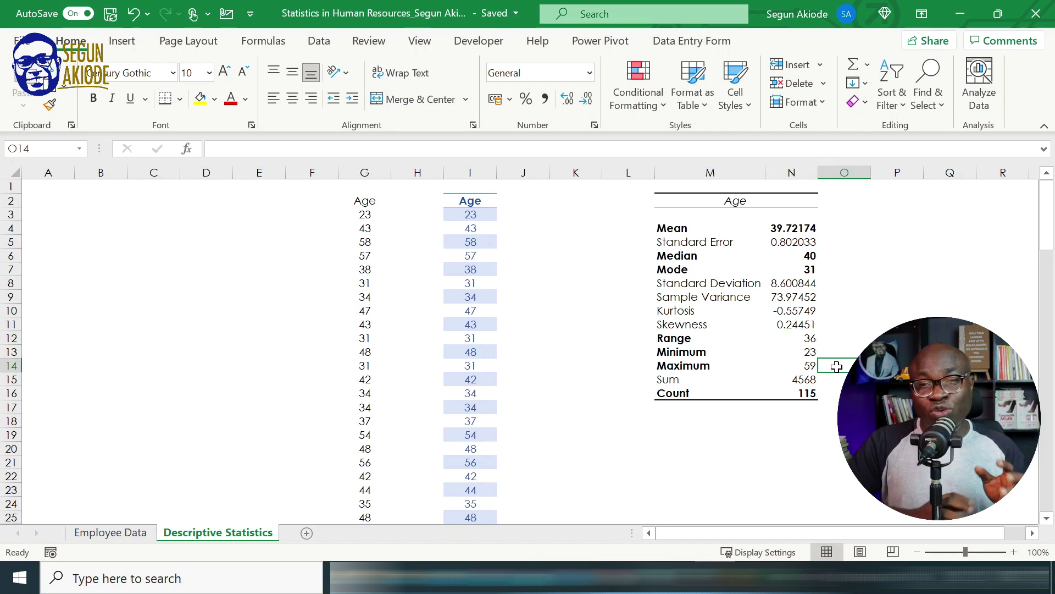